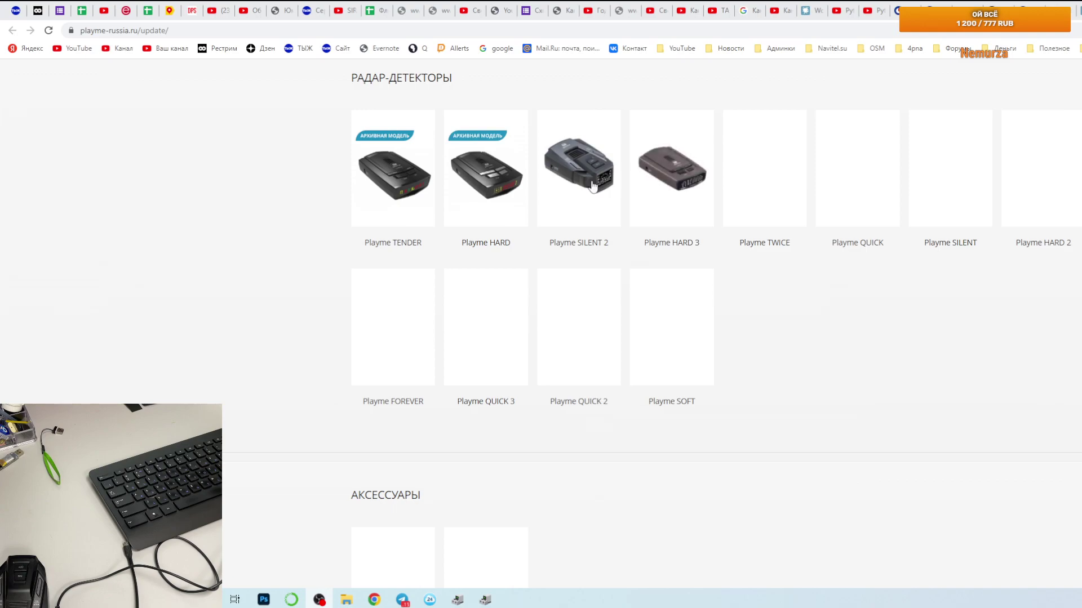
Open the download list for Playme SILENT 2 and open its software and camera database update instructions in a new tab
{"action": "left_click", "coordinate": [597, 198]}
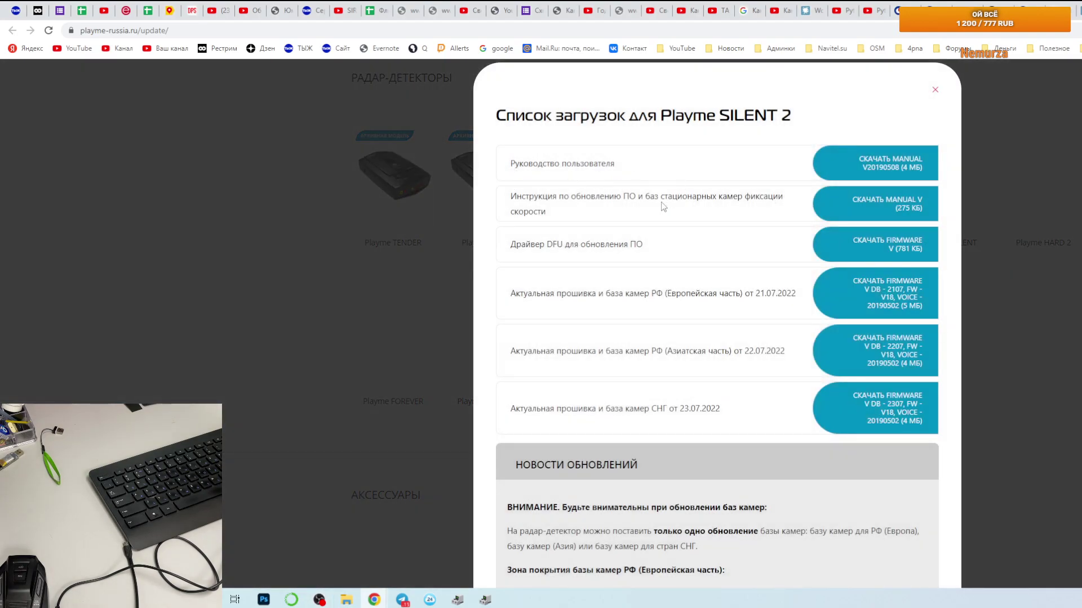
{"action": "middle_click", "coordinate": [879, 204]}
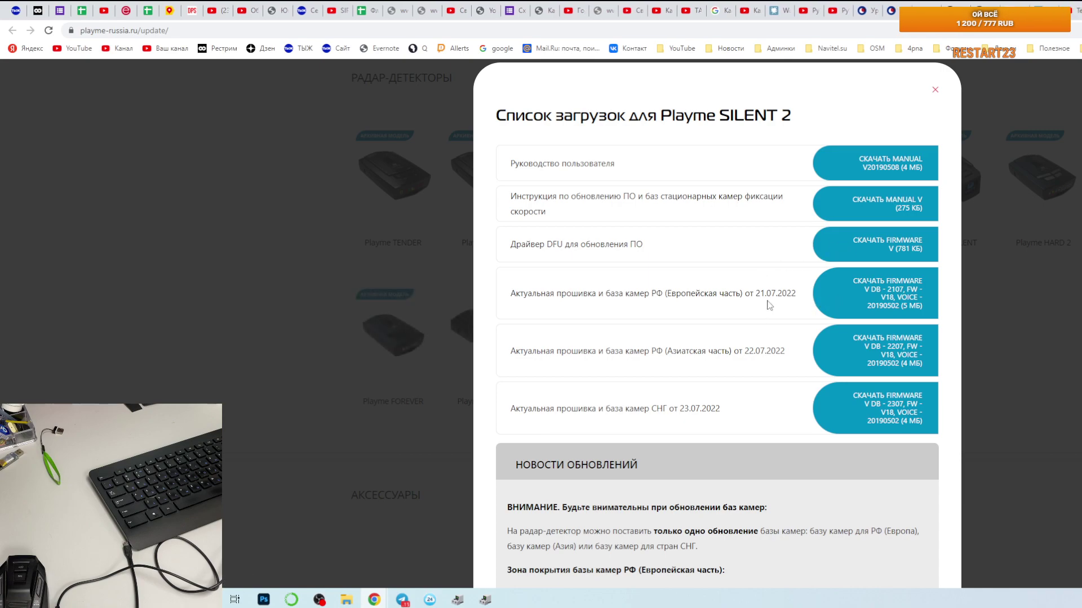
Download the European Russia firmware and camera database dated 21.07.2022 and the DFU driver archive, saving both to the Downloads folder
{"action": "middle_click", "coordinate": [867, 293]}
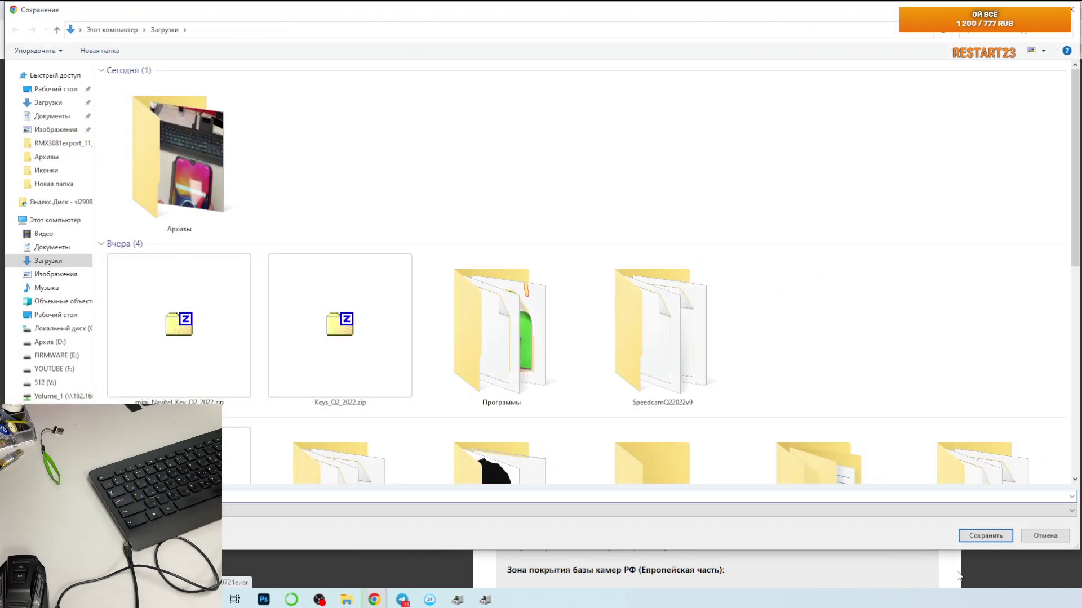
{"action": "left_click", "coordinate": [985, 535]}
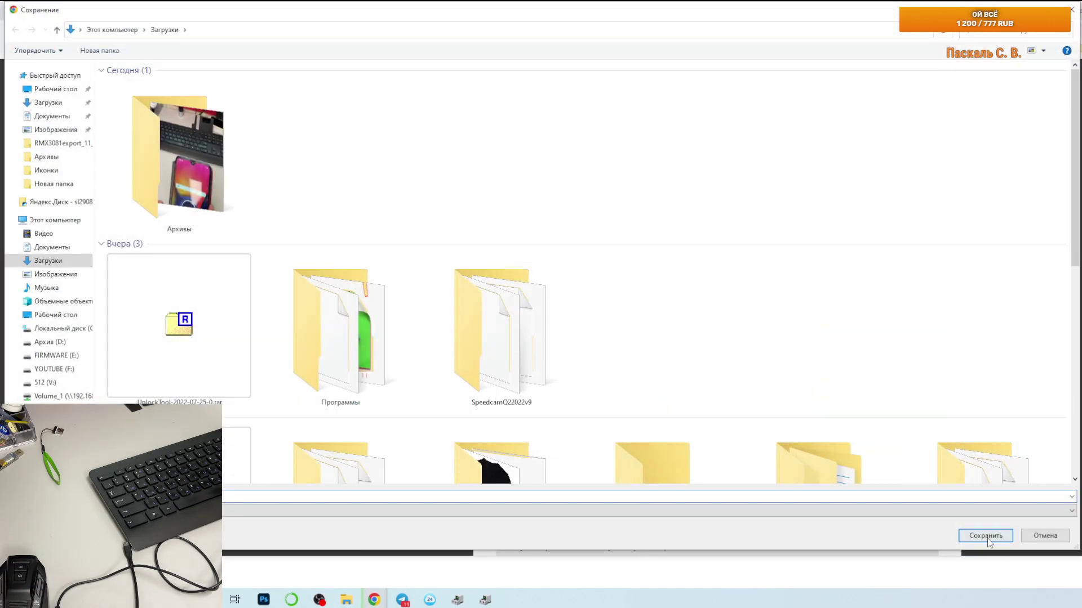
{"action": "left_click", "coordinate": [970, 533]}
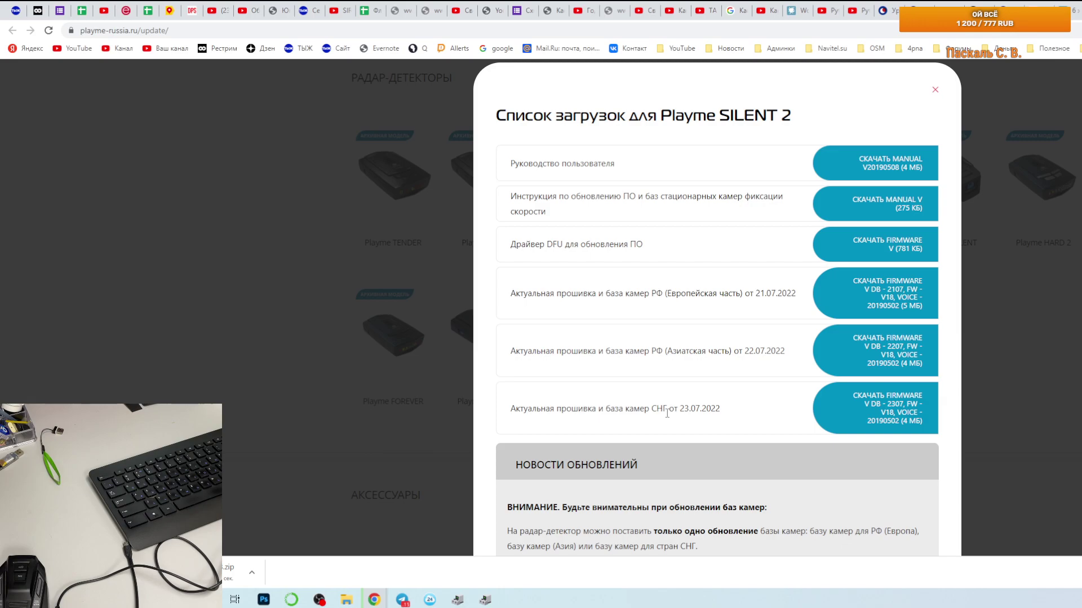
Review the update news for Playme SILENT 2, covering the camera database coverage zones and the firmware change history
{"action": "scroll", "coordinate": [675, 400], "scroll_direction": "down", "scroll_amount": 2}
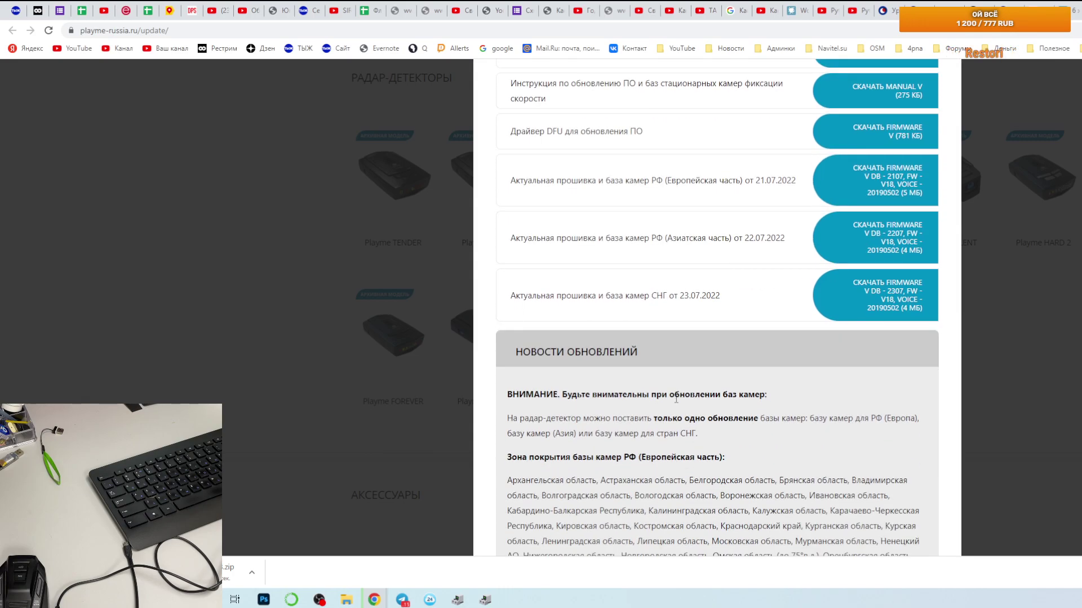
{"action": "scroll", "coordinate": [657, 414], "scroll_direction": "down", "scroll_amount": 4}
{"action": "scroll", "coordinate": [657, 414], "scroll_direction": "down", "scroll_amount": 12}
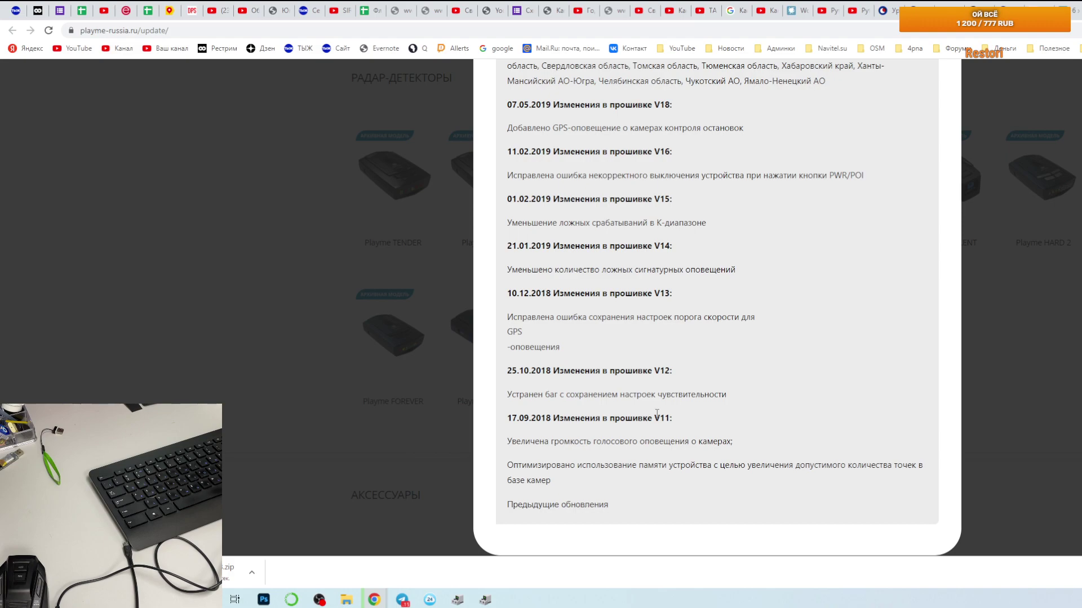
{"action": "scroll", "coordinate": [657, 414], "scroll_direction": "up", "scroll_amount": 4}
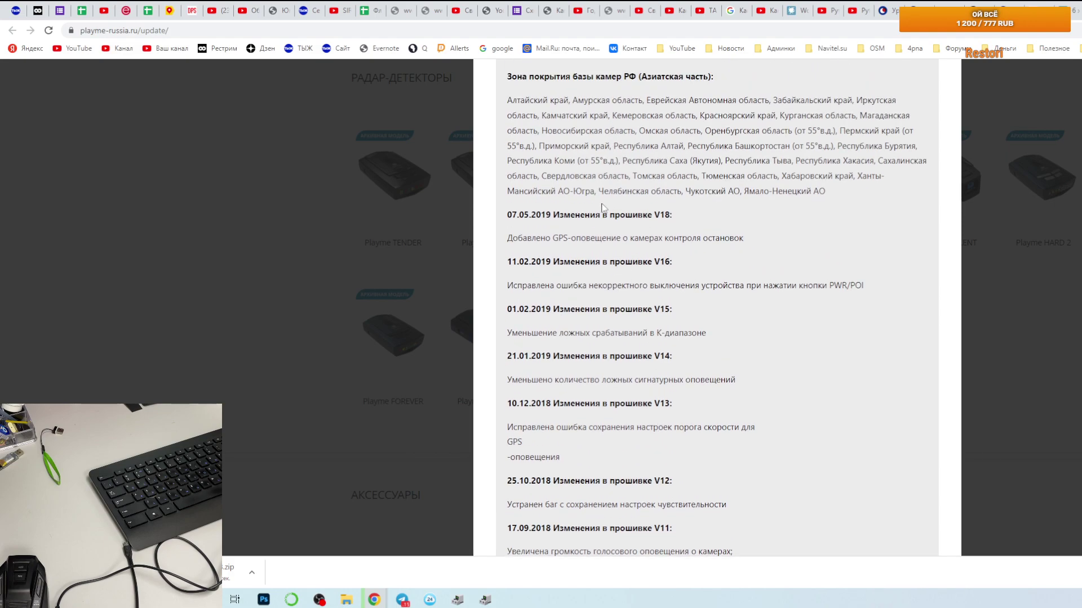
{"action": "scroll", "coordinate": [657, 414], "scroll_direction": "up", "scroll_amount": 12}
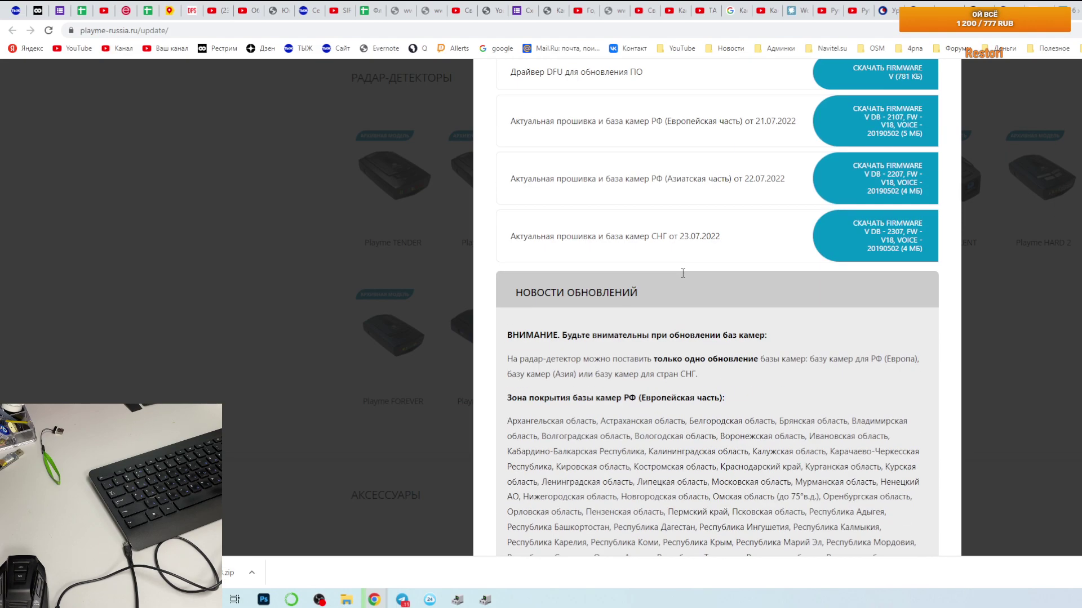
Read the three-page PDF instructions on installing the driver and updating the radar detector, and return to the download list
{"action": "left_click", "coordinate": [887, 201]}
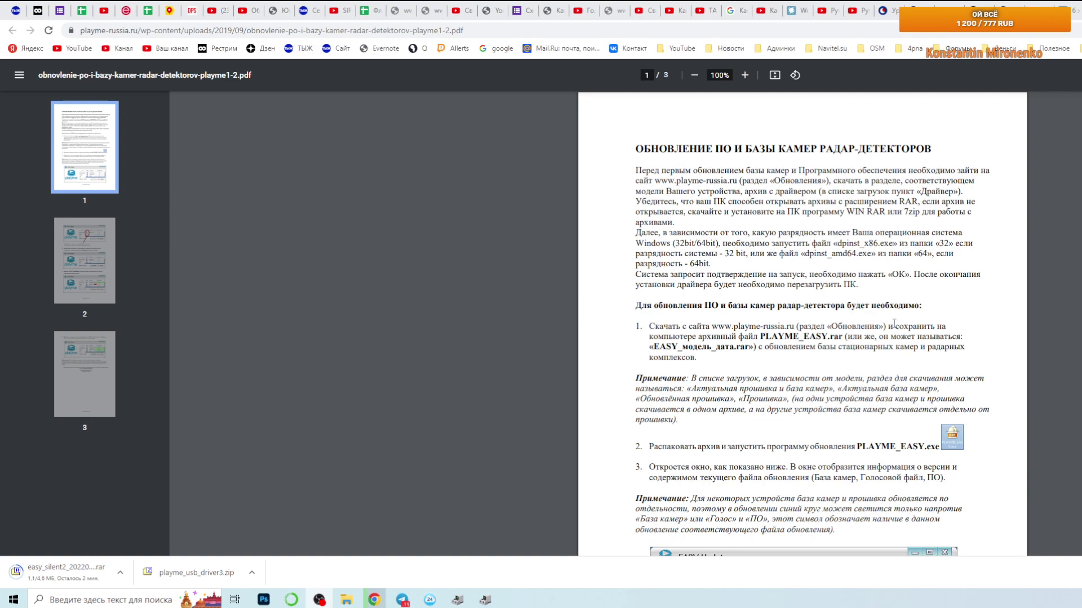
{"action": "scroll", "coordinate": [814, 375], "scroll_direction": "down", "scroll_amount": 3}
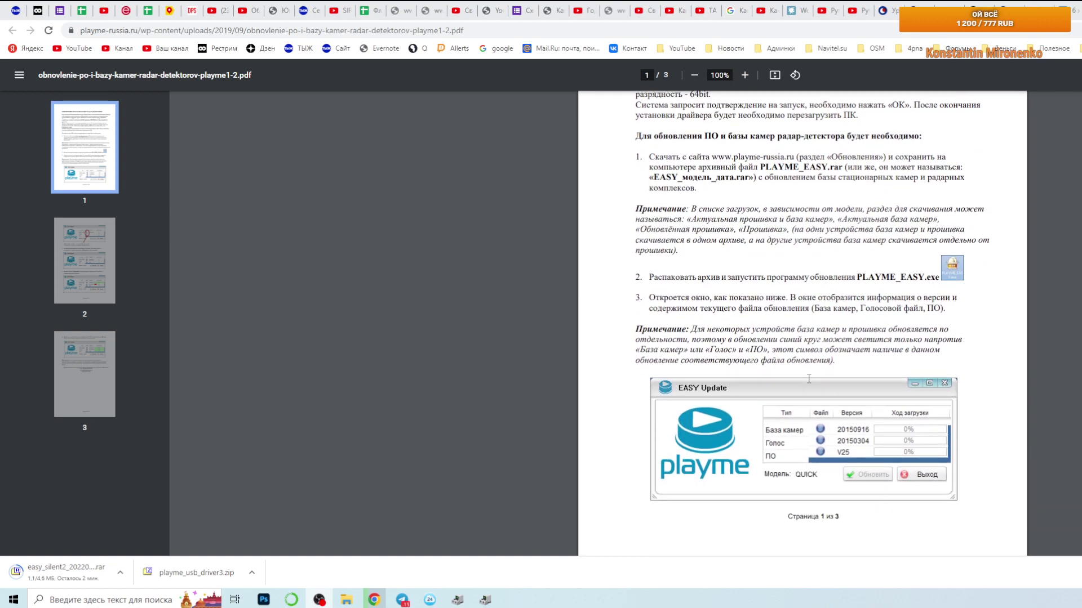
{"action": "scroll", "coordinate": [809, 380], "scroll_direction": "down", "scroll_amount": 1}
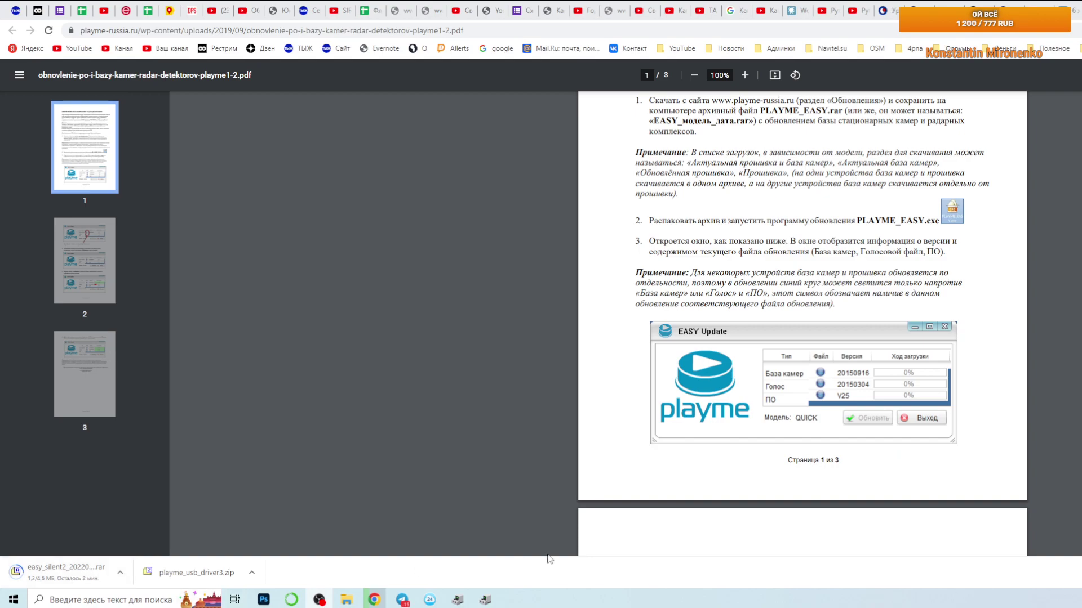
{"action": "scroll", "coordinate": [895, 346], "scroll_direction": "down", "scroll_amount": 3}
{"action": "scroll", "coordinate": [895, 346], "scroll_direction": "down", "scroll_amount": 4}
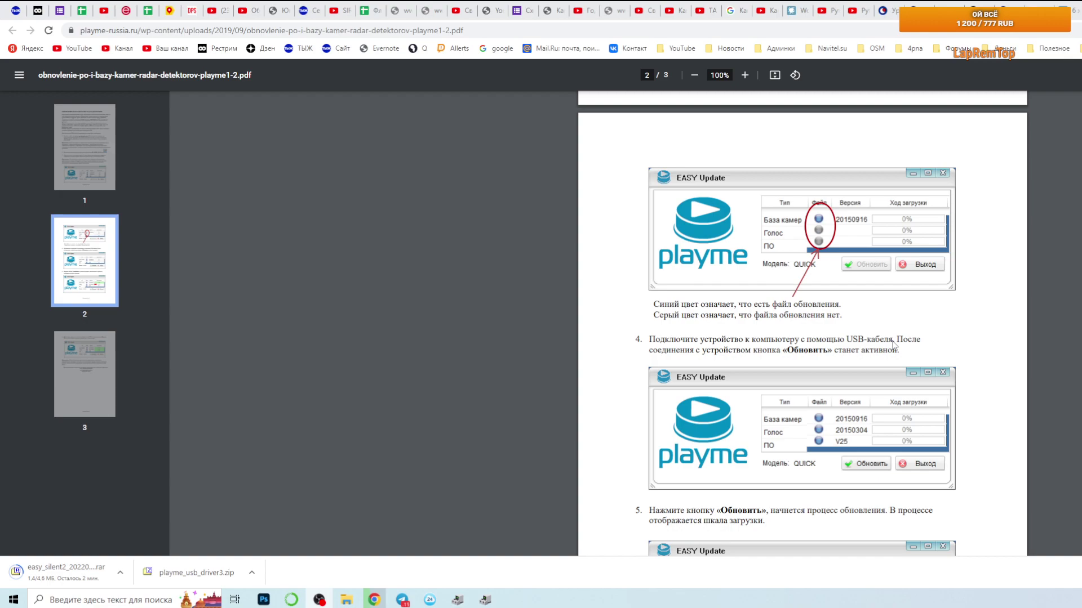
{"action": "scroll", "coordinate": [893, 345], "scroll_direction": "up", "scroll_amount": 5}
{"action": "scroll", "coordinate": [895, 346], "scroll_direction": "down", "scroll_amount": 10}
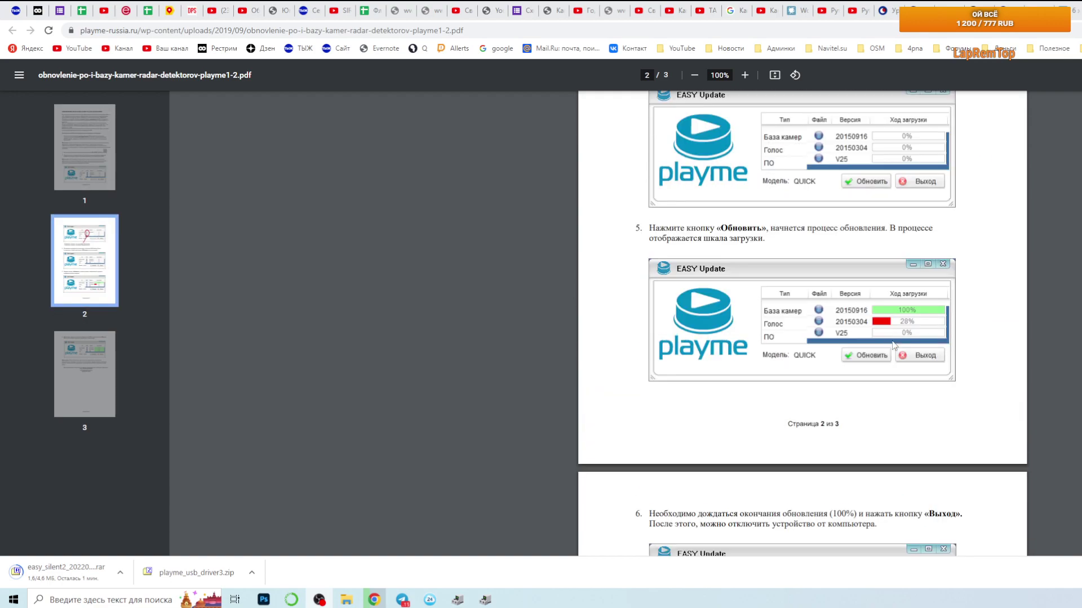
{"action": "scroll", "coordinate": [894, 345], "scroll_direction": "down", "scroll_amount": 7}
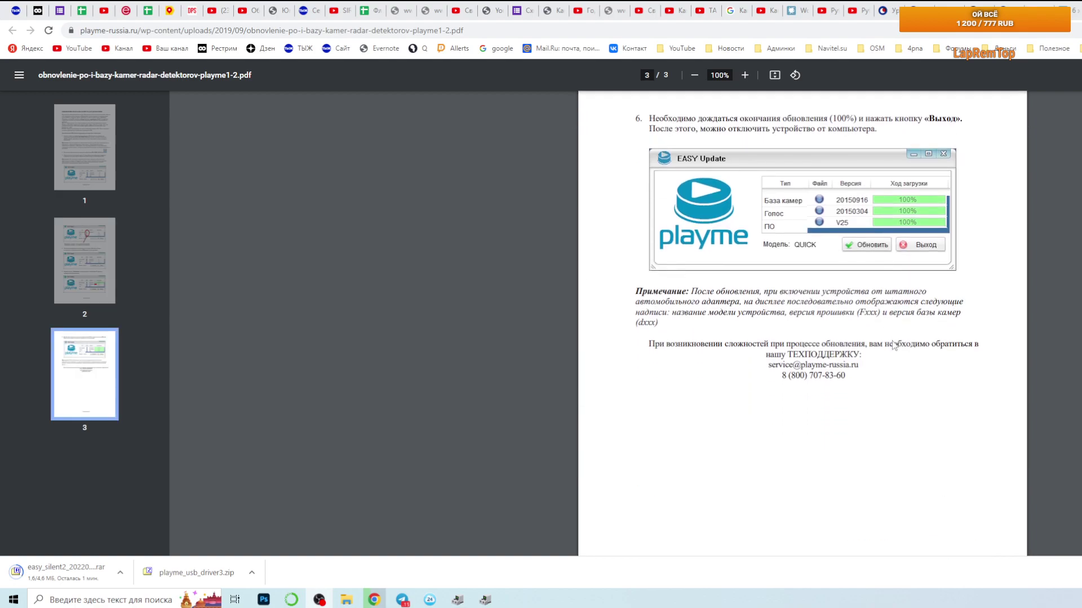
{"action": "scroll", "coordinate": [893, 344], "scroll_direction": "up", "scroll_amount": 5}
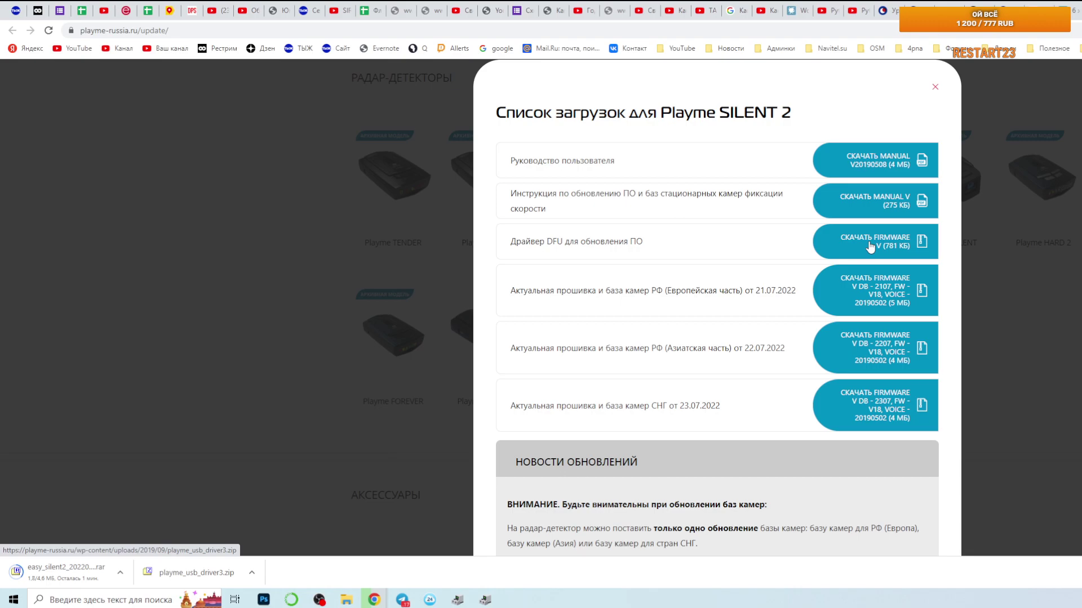
Extract the 64bit_driver folder from playme_usb_driver3.zip to the desktop and open the extracted folder
{"action": "left_click", "coordinate": [169, 572]}
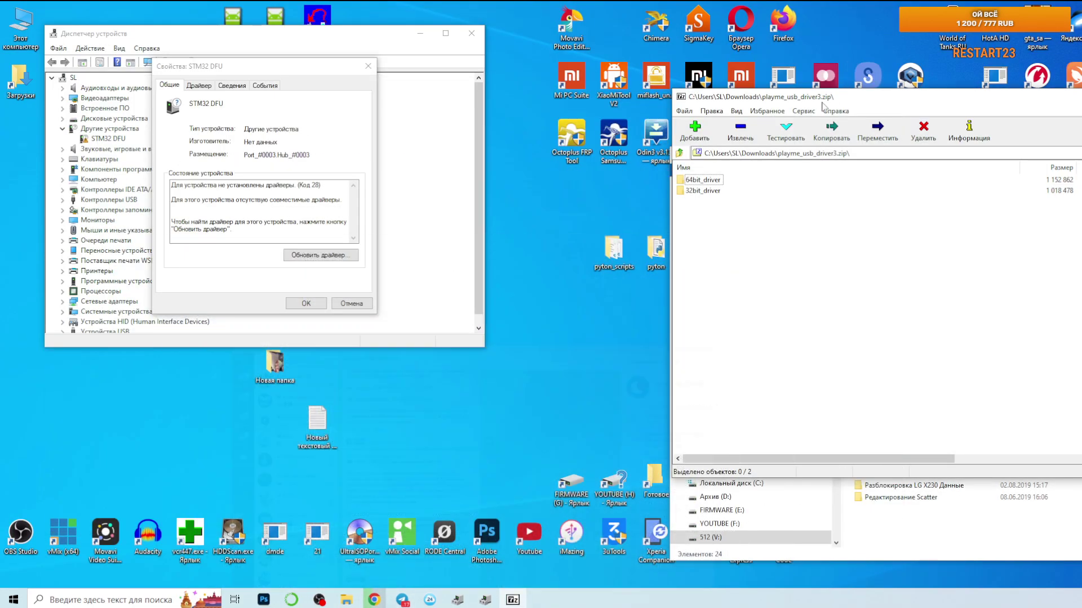
{"action": "left_click", "coordinate": [368, 66]}
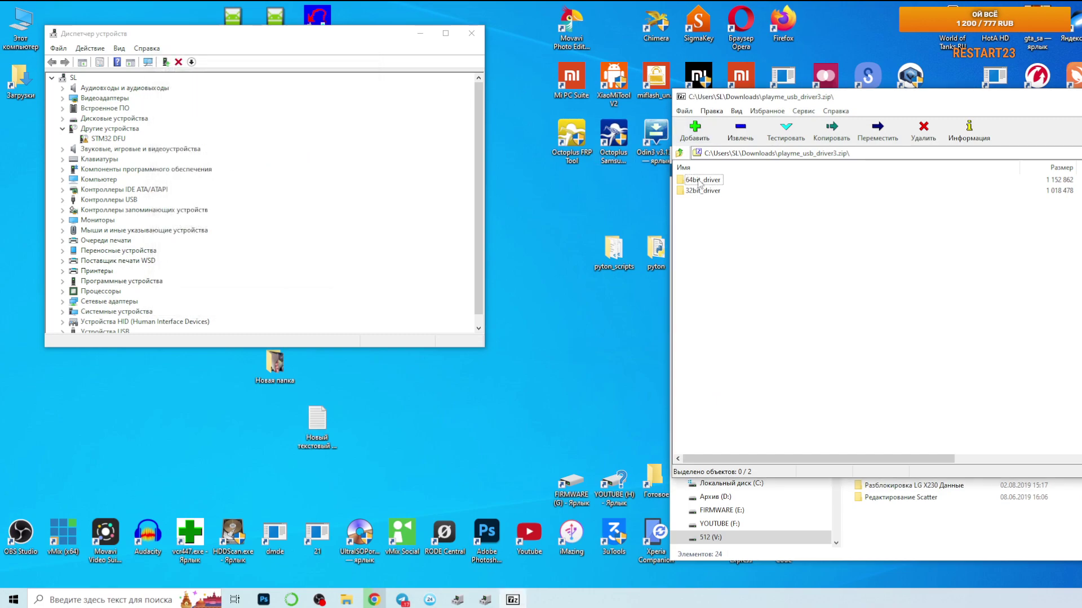
{"action": "left_click_drag", "start_coordinate": [699, 184], "coordinate": [487, 374]}
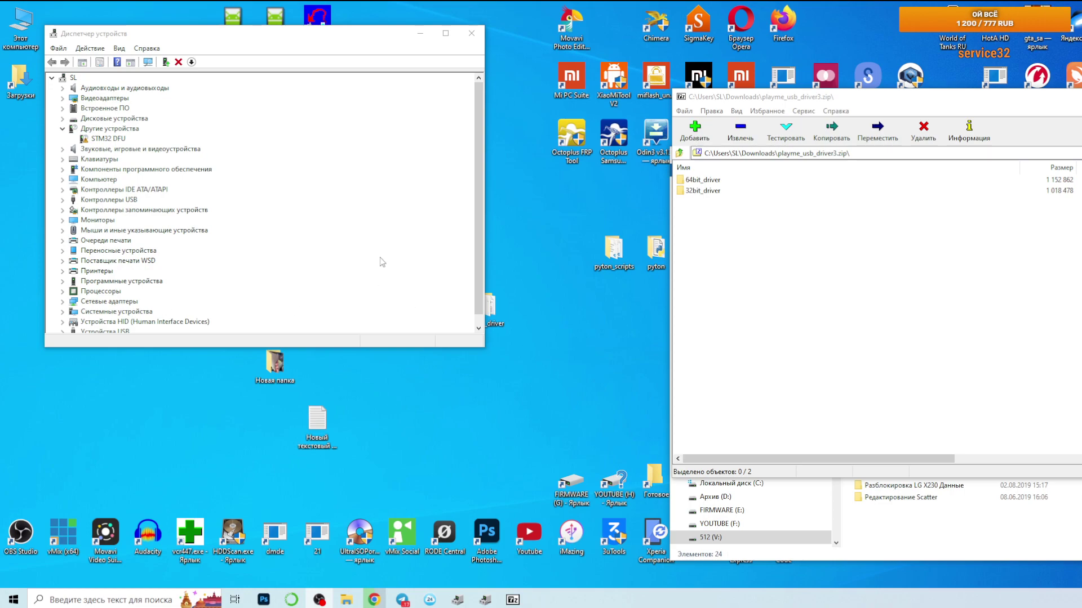
{"action": "double_click", "coordinate": [491, 309]}
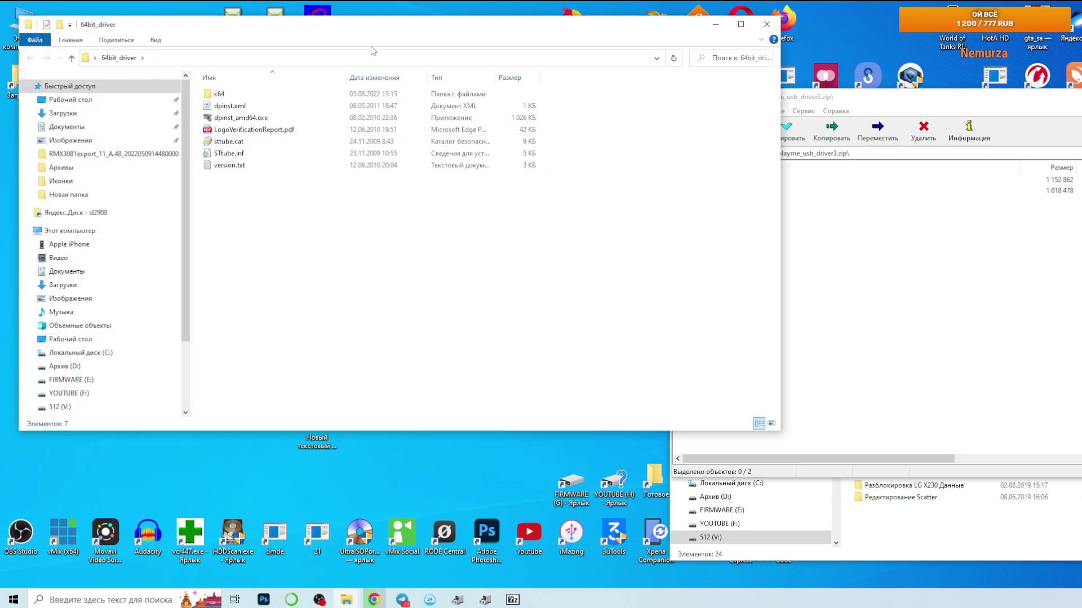
{"action": "left_click_drag", "start_coordinate": [377, 32], "coordinate": [563, 97]}
Update the driver of the STM32 DFU device manually, using the 64bit_driver folder on the desktop as the source
{"action": "right_click", "coordinate": [103, 141]}
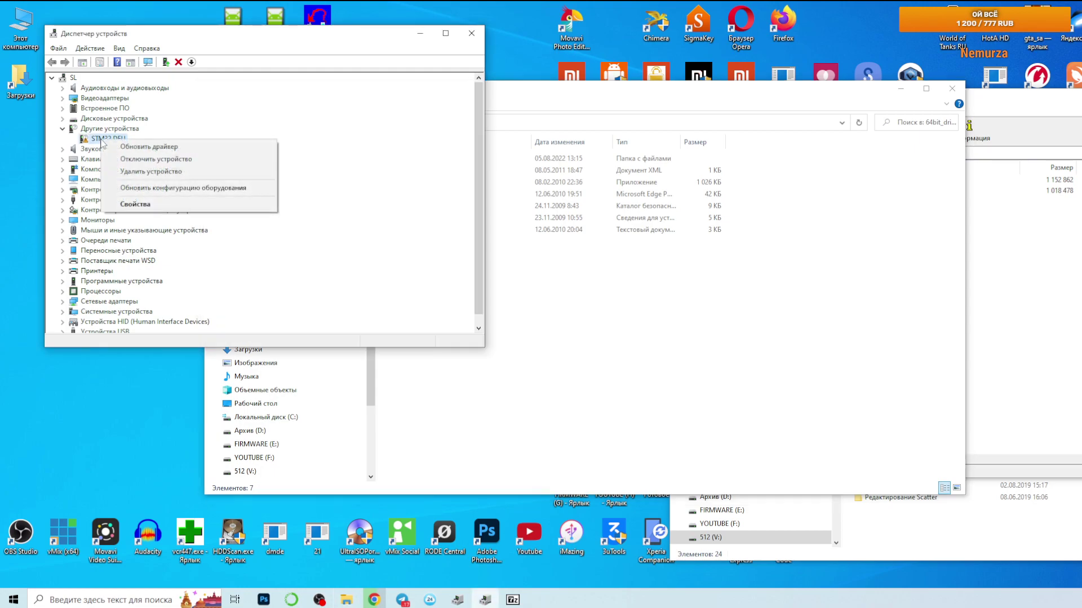
{"action": "left_click", "coordinate": [150, 146]}
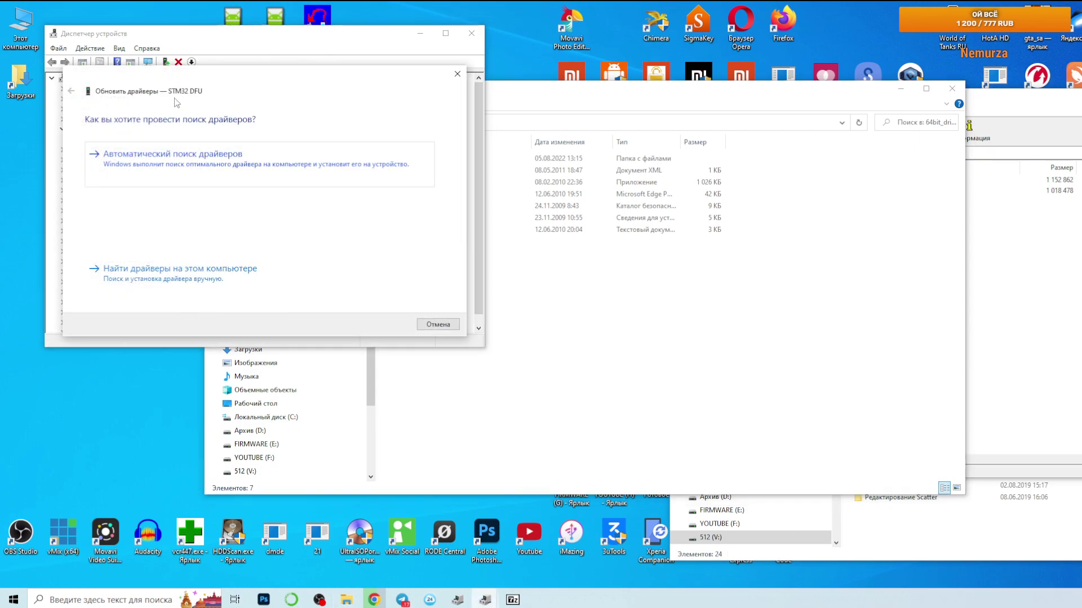
{"action": "left_click", "coordinate": [145, 269]}
{"action": "left_click", "coordinate": [317, 163]}
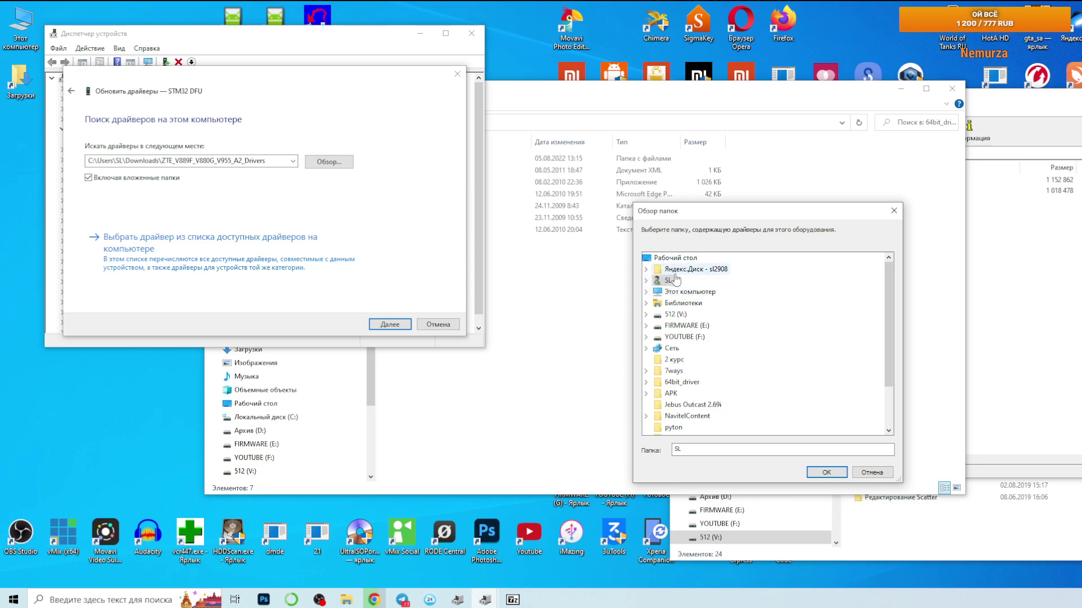
{"action": "left_click", "coordinate": [678, 382]}
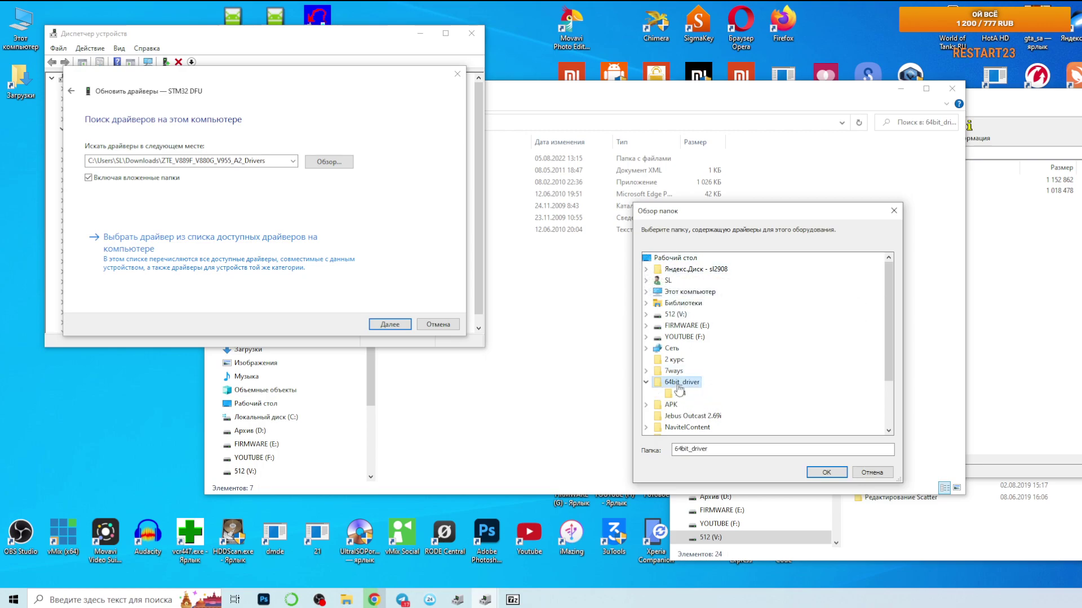
{"action": "left_click", "coordinate": [826, 472]}
{"action": "left_click", "coordinate": [384, 325]}
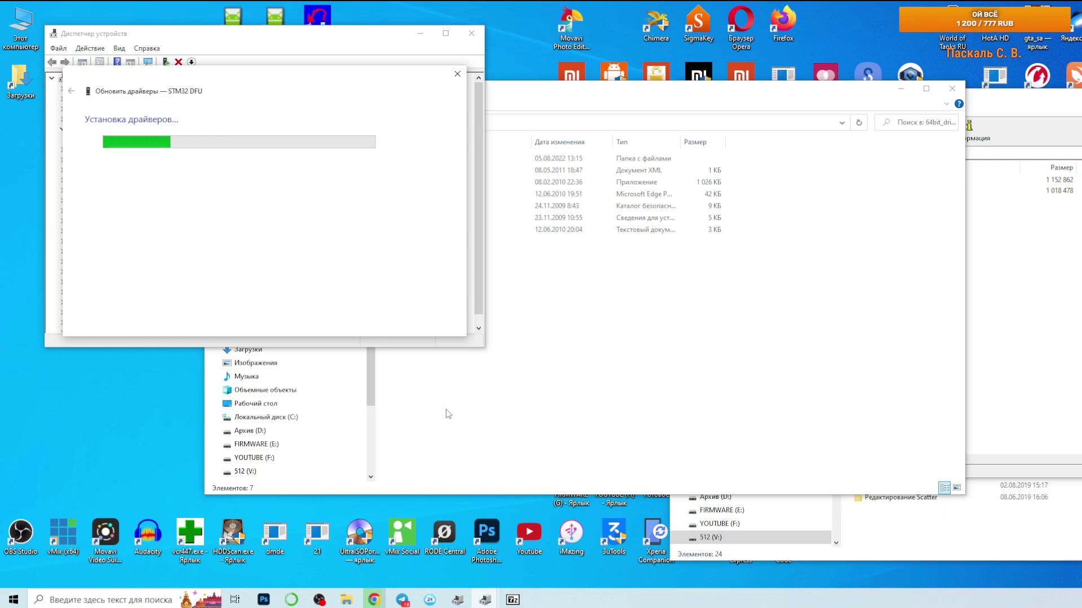
{"action": "left_click", "coordinate": [431, 324]}
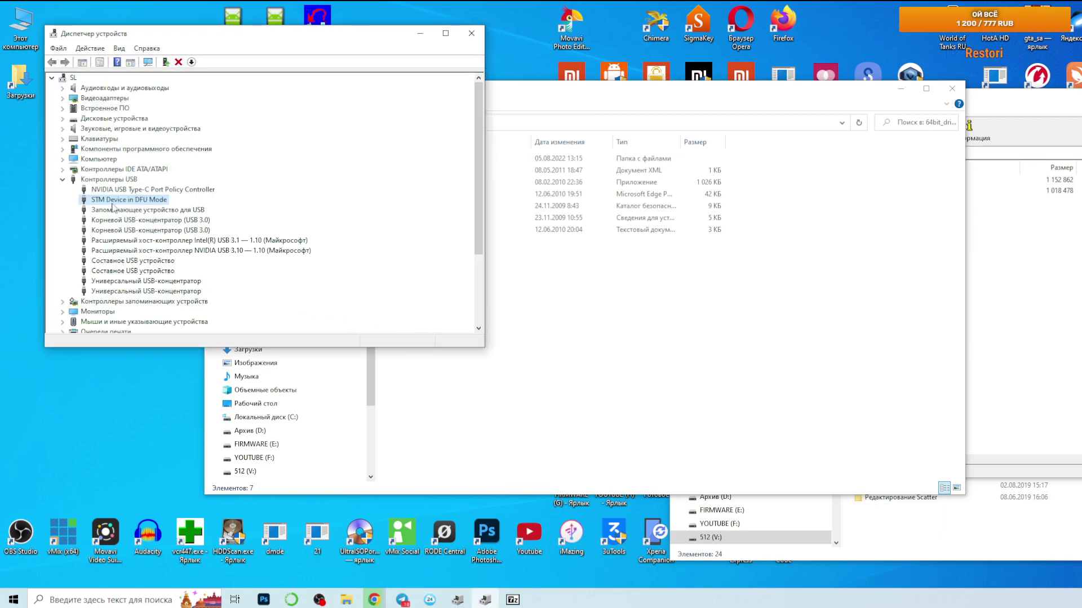
Collapse the USB controllers group, minimize Device Manager and close the driver archive
{"action": "left_click", "coordinate": [63, 179]}
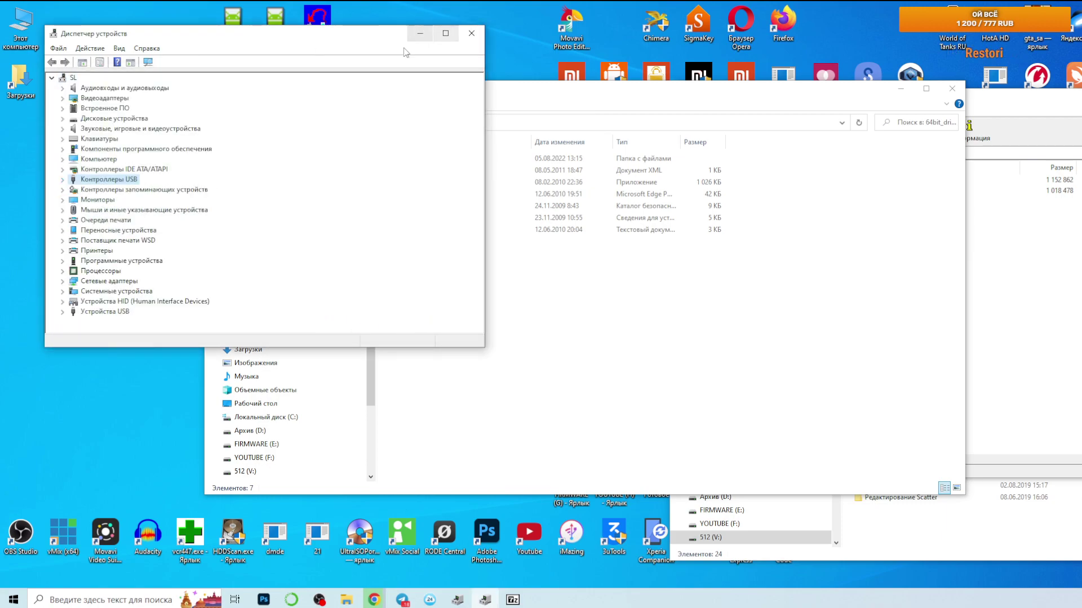
{"action": "left_click", "coordinate": [419, 34]}
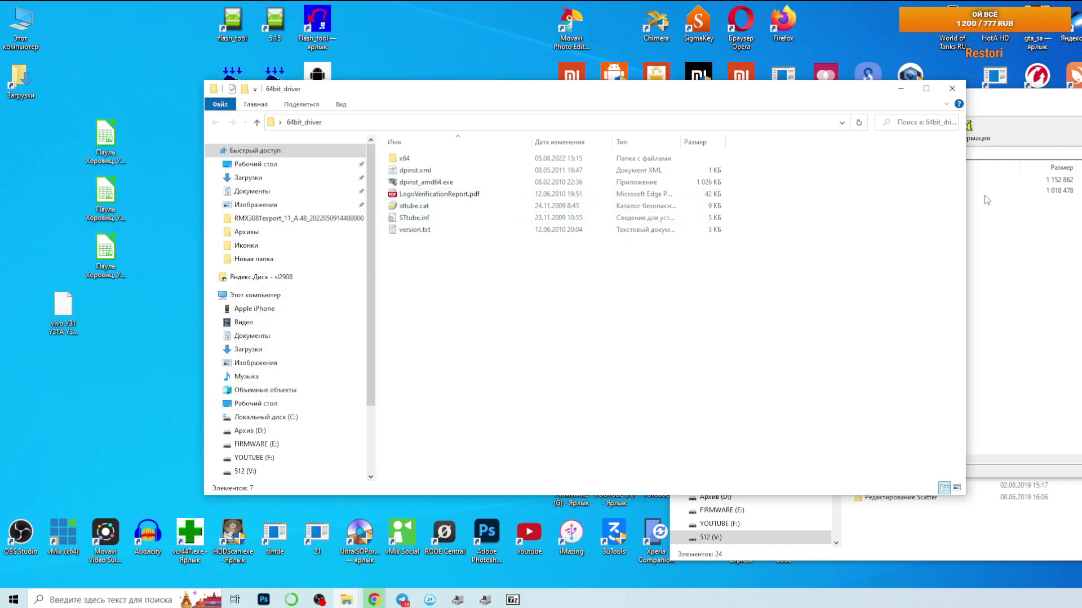
{"action": "left_click", "coordinate": [1077, 100]}
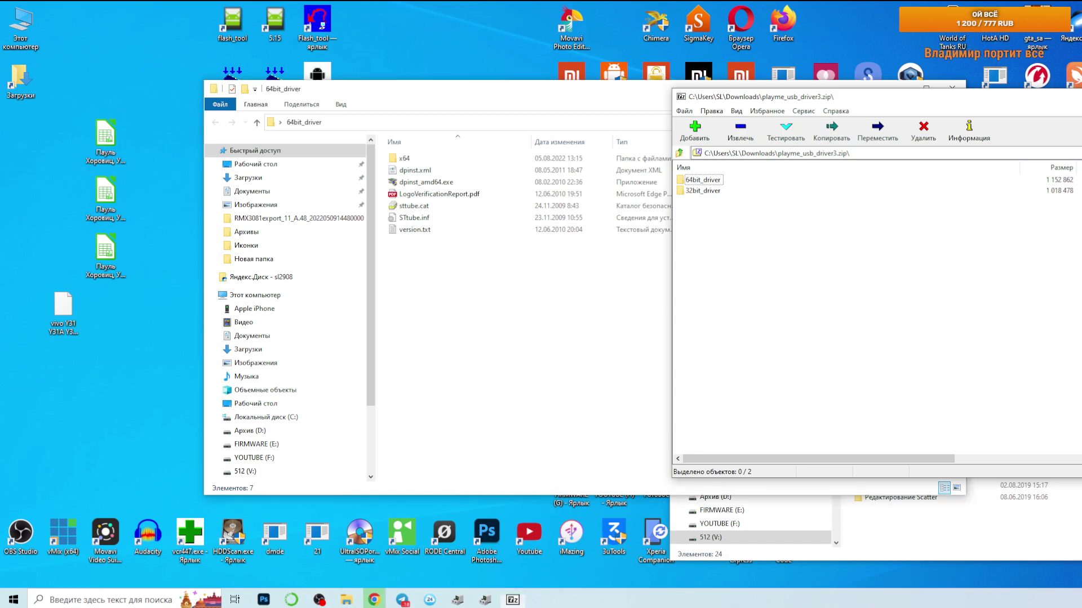
{"action": "key", "text": "alt+F4"}
Open the downloaded easy_silent2_20220721e.rar from the browser and extract EASY_SILENT2_20220721E.exe to the desktop
{"action": "left_click", "coordinate": [374, 599]}
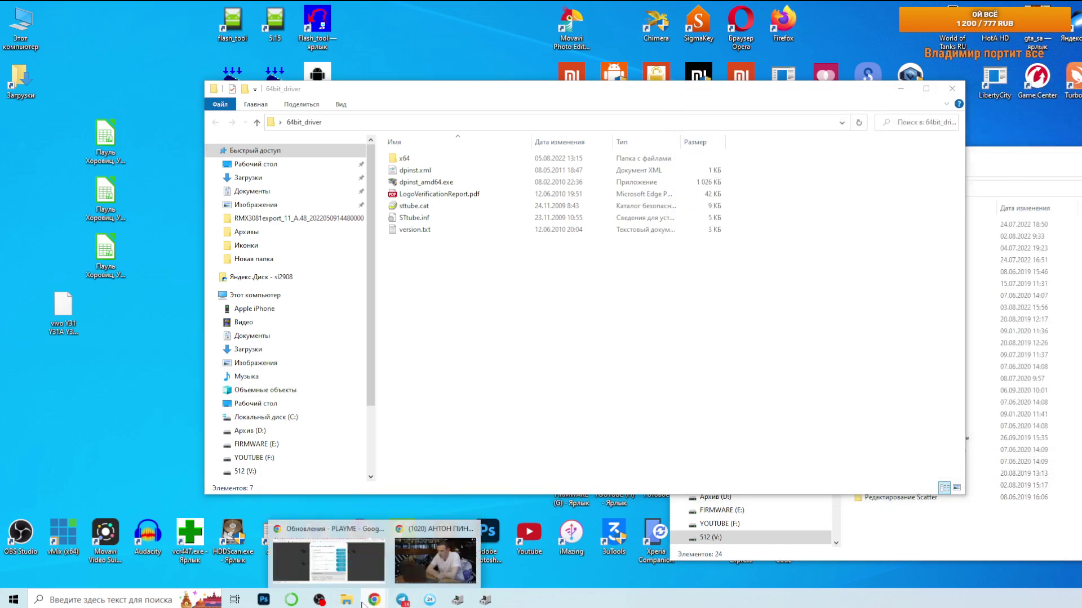
{"action": "left_click", "coordinate": [326, 555]}
{"action": "left_click", "coordinate": [74, 572]}
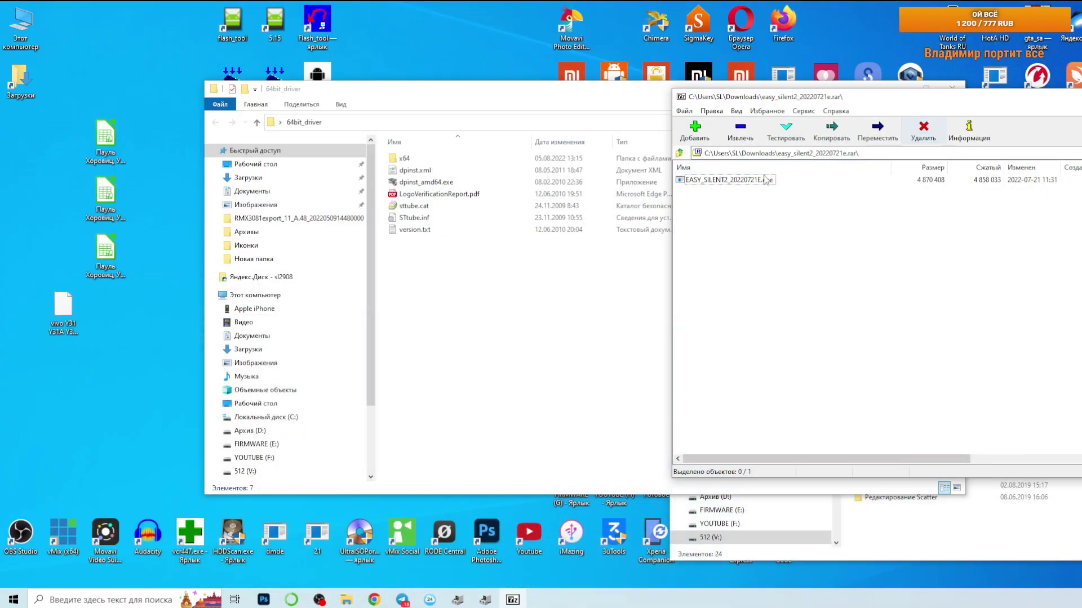
{"action": "left_click_drag", "start_coordinate": [727, 180], "coordinate": [466, 297]}
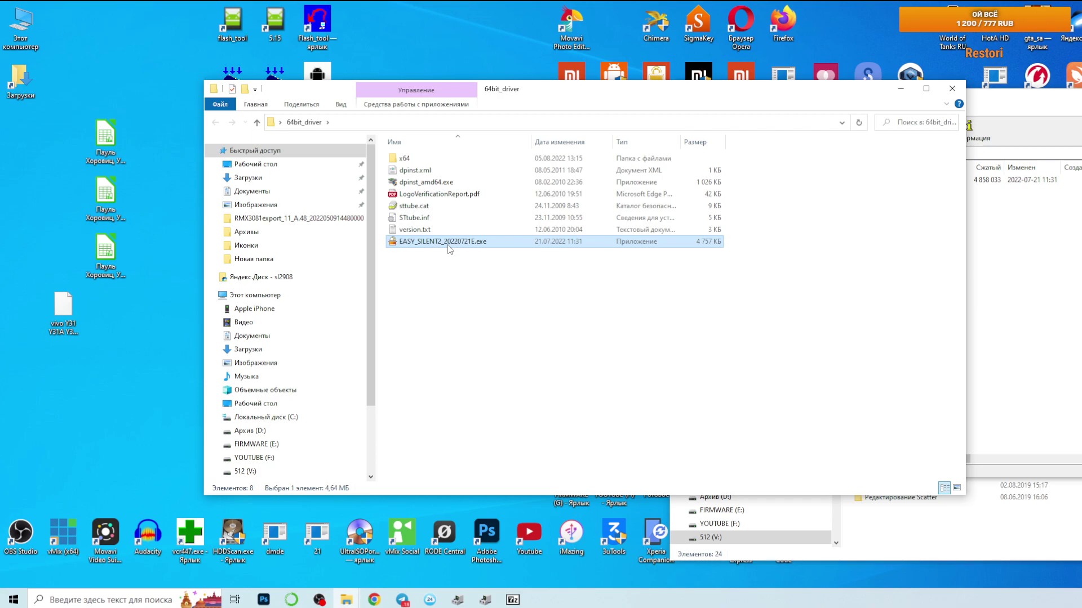
{"action": "left_click_drag", "start_coordinate": [447, 242], "coordinate": [141, 348]}
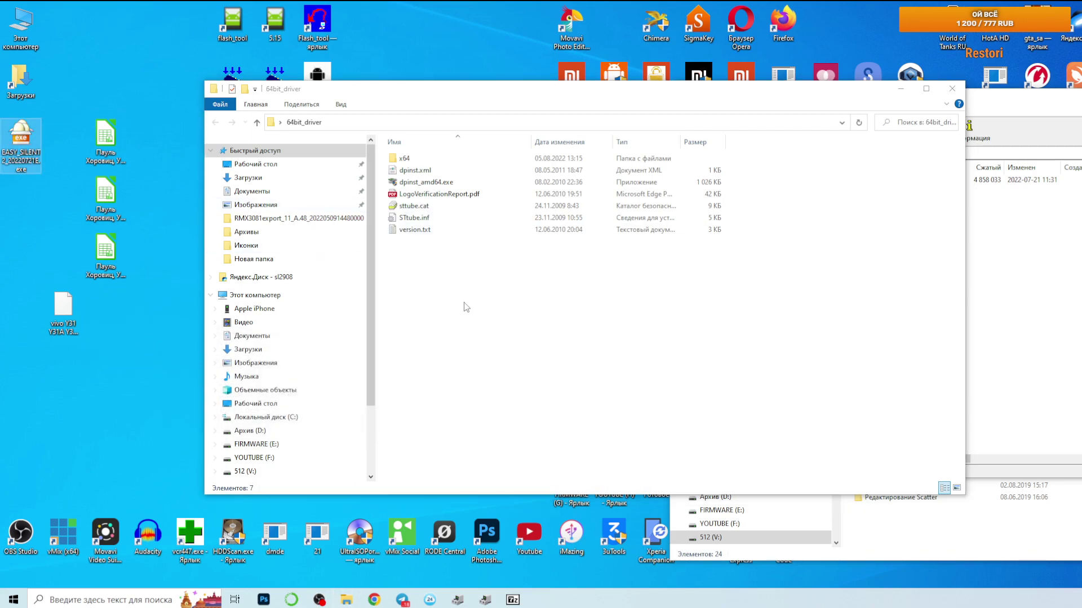
Run EASY_SILENT2_20220721E.exe and start updating the SILENT2 camera database, voice and firmware in EASY Update
{"action": "left_click", "coordinate": [503, 328]}
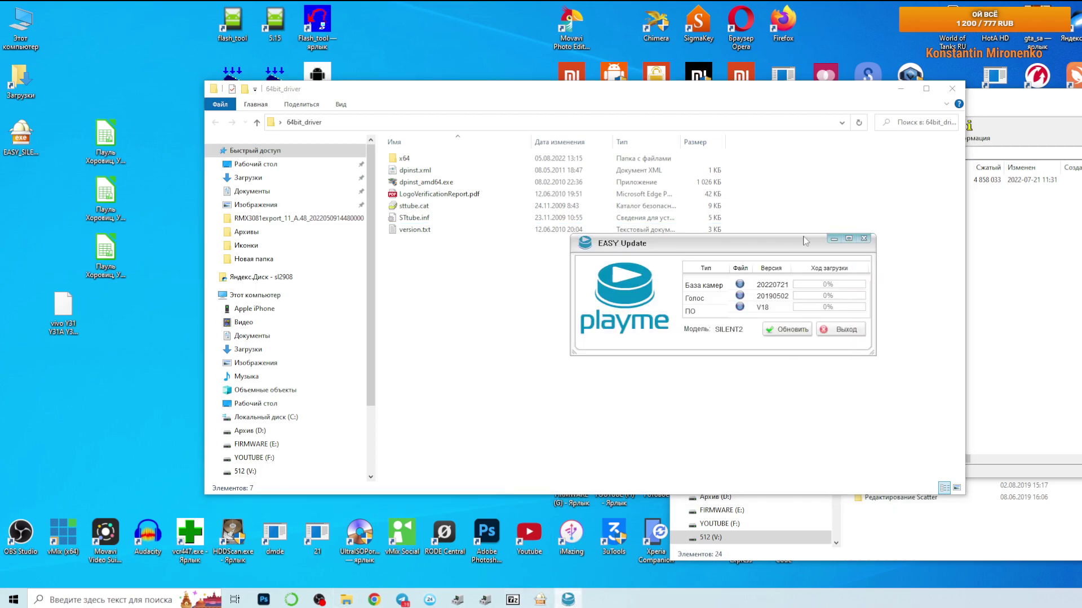
{"action": "left_click_drag", "start_coordinate": [743, 238], "coordinate": [612, 242]}
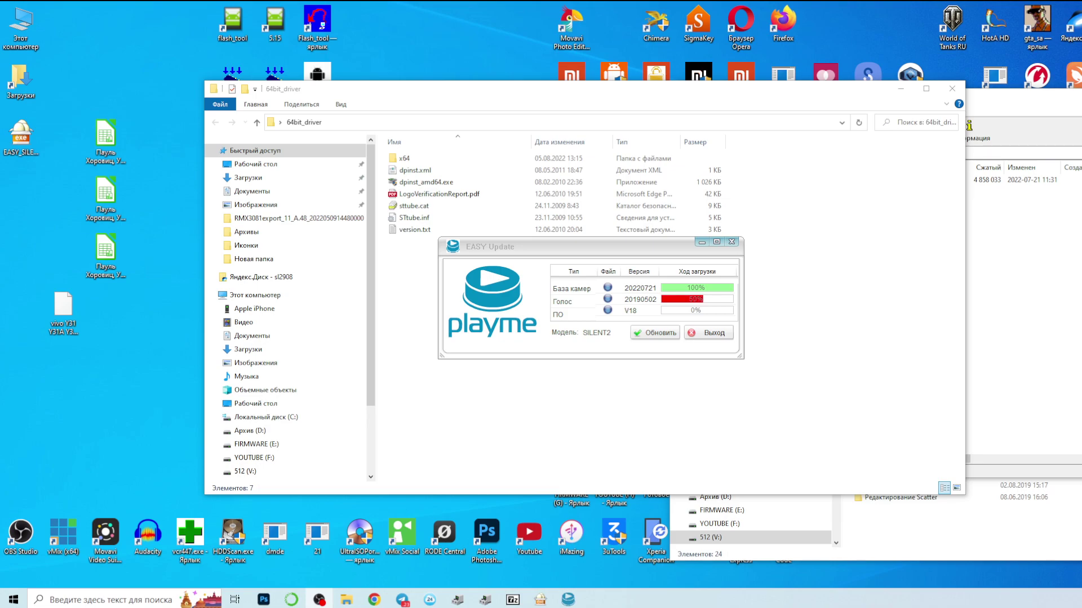
Switch to the update instructions PDF in Chrome and search it for "сброс"
{"action": "mouse_move", "coordinate": [374, 598]}
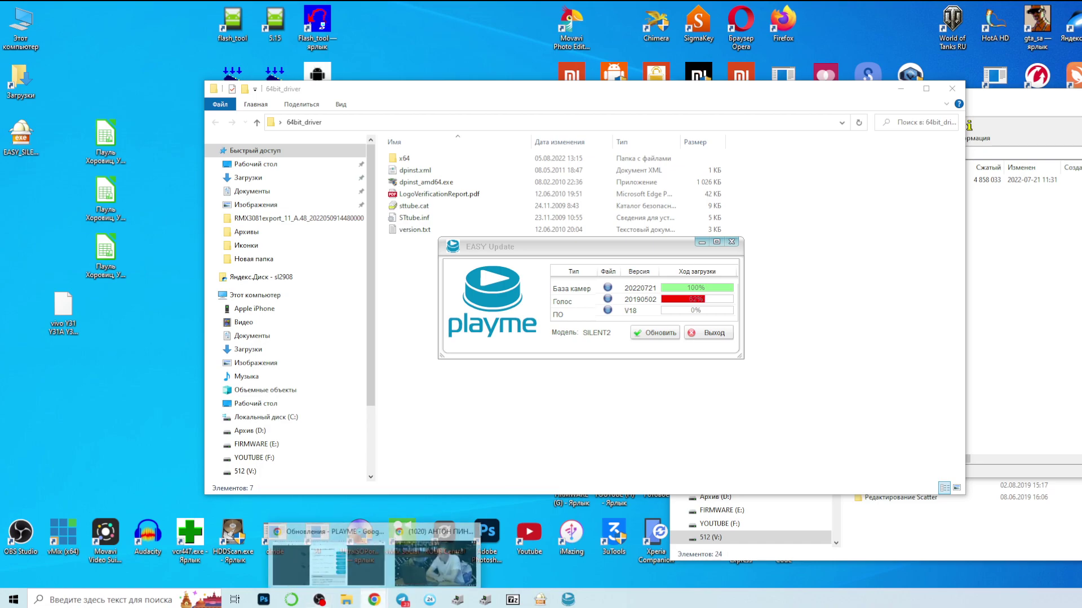
{"action": "left_click", "coordinate": [358, 576]}
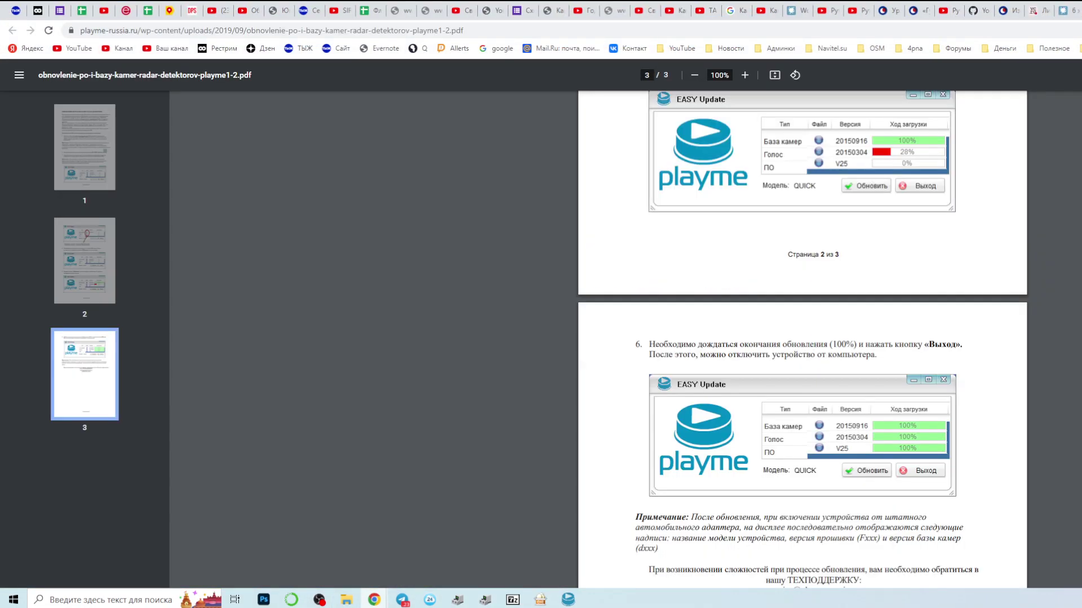
{"action": "scroll", "coordinate": [802, 338], "scroll_direction": "up", "scroll_amount": 3}
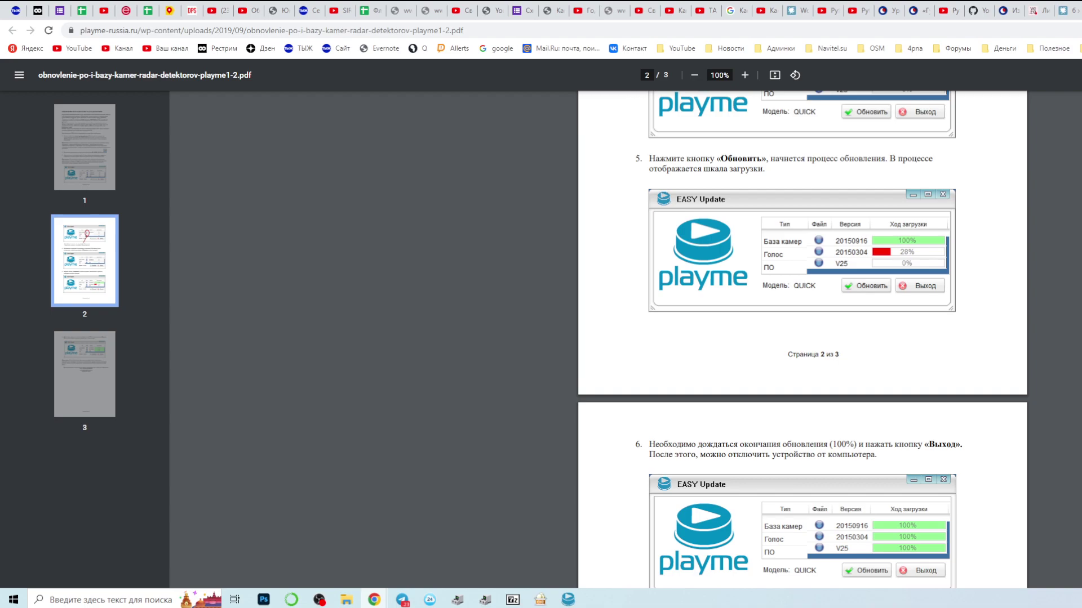
{"action": "key", "text": "ctrl+f"}
{"action": "type", "text": "c"}
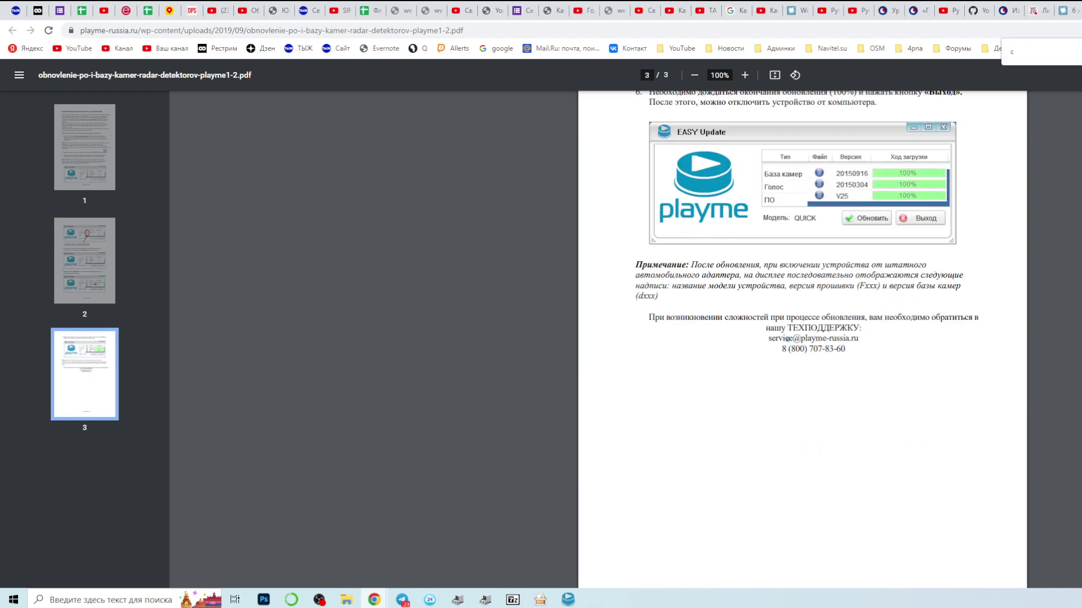
{"action": "type", "text": "брос"}
{"action": "key", "text": "Escape"}
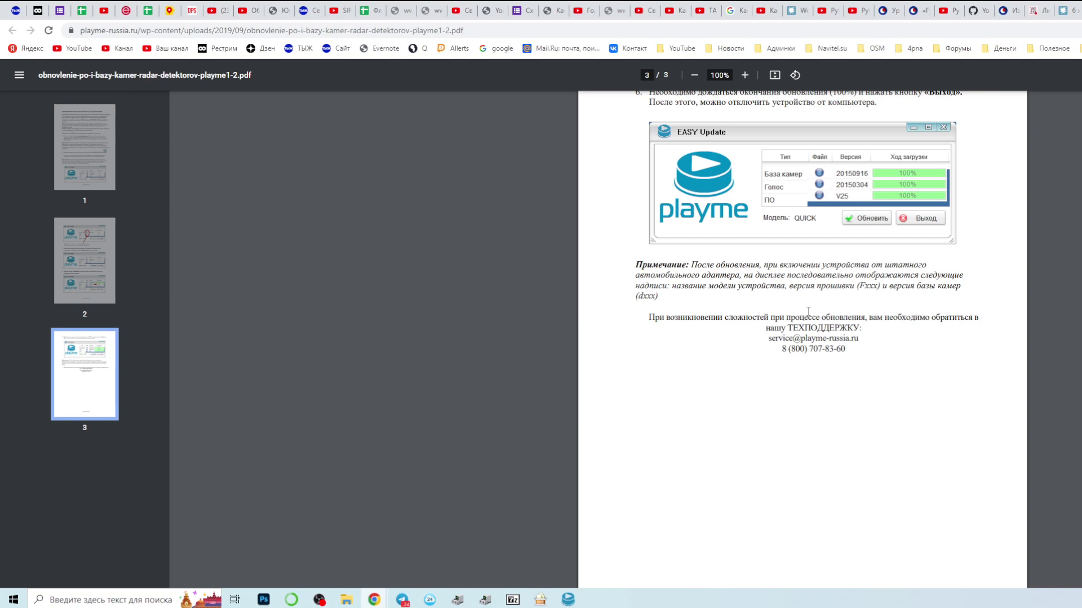
Examine the PDF's update instructions from step 6 on page 3 back to the driver installation notes on page 1
{"action": "scroll", "coordinate": [802, 338], "scroll_direction": "up", "scroll_amount": 3}
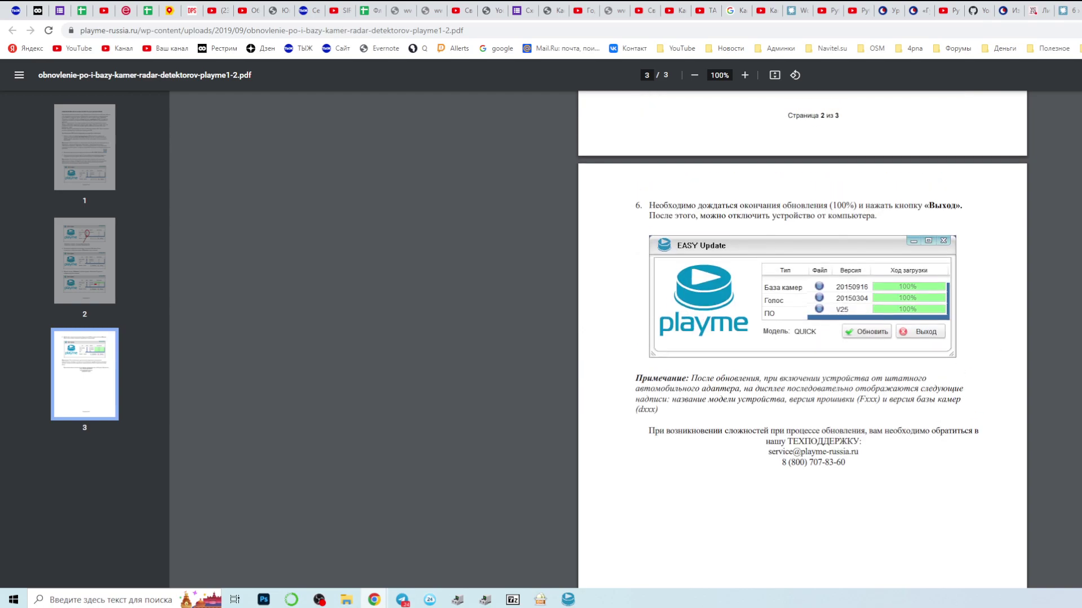
{"action": "scroll", "coordinate": [803, 338], "scroll_direction": "up", "scroll_amount": 3}
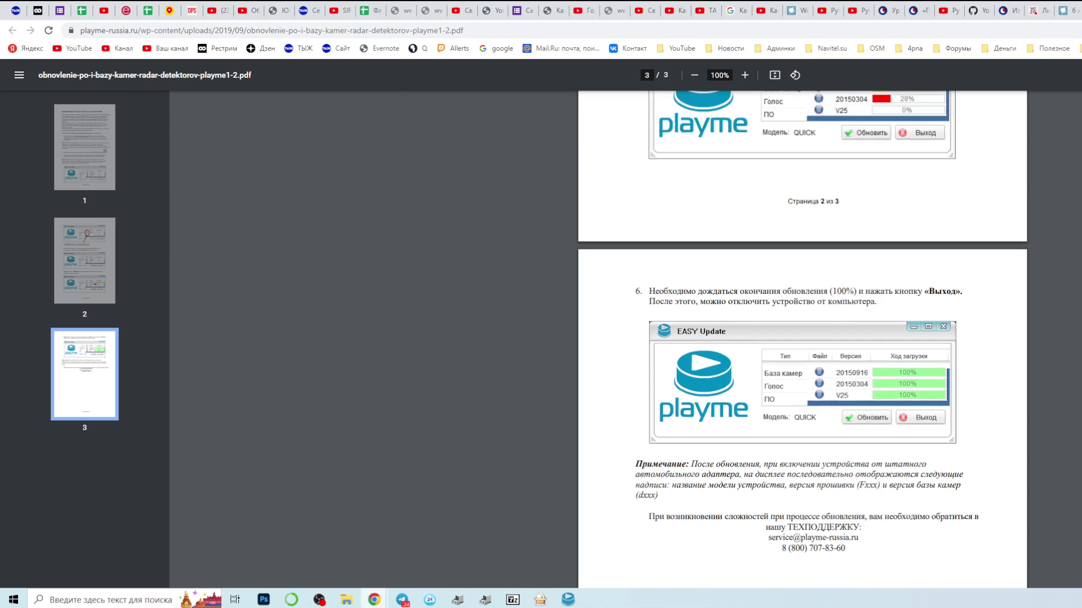
{"action": "scroll", "coordinate": [803, 338], "scroll_direction": "up", "scroll_amount": 5}
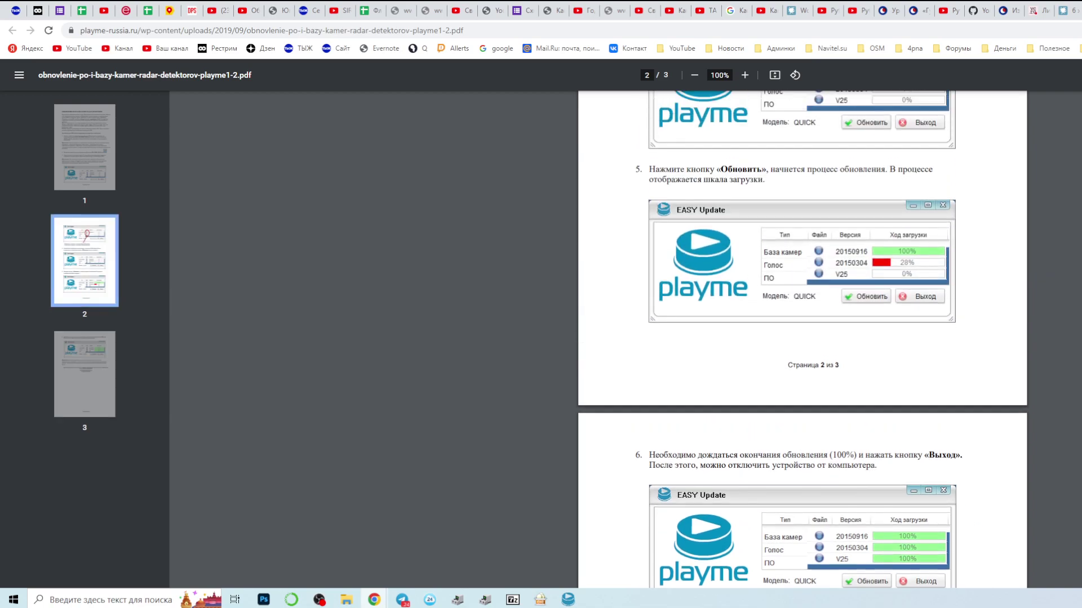
{"action": "scroll", "coordinate": [802, 338], "scroll_direction": "up", "scroll_amount": 1}
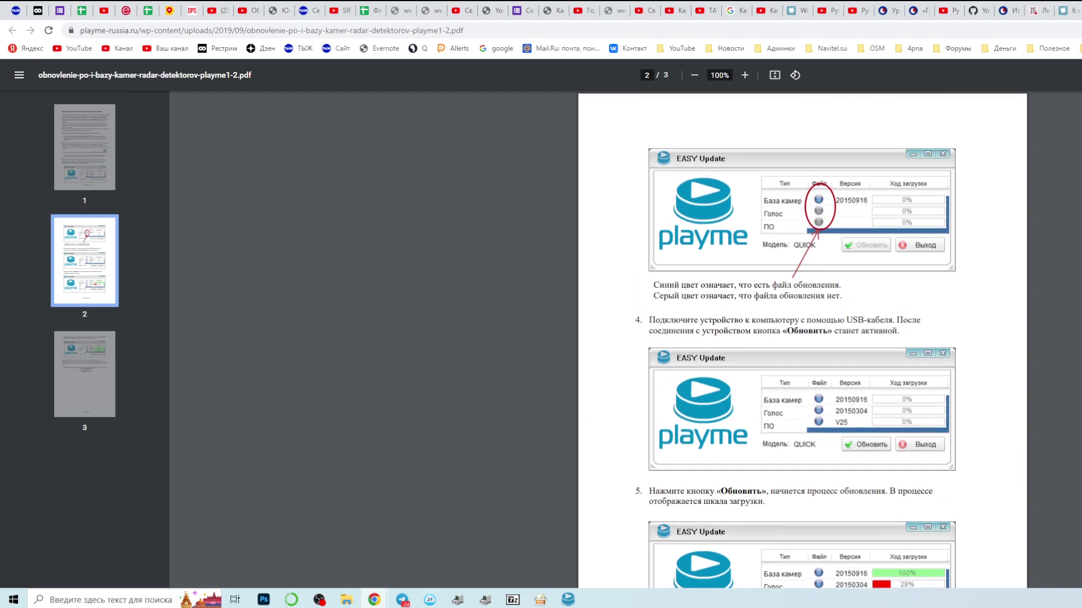
{"action": "scroll", "coordinate": [802, 338], "scroll_direction": "up", "scroll_amount": 8}
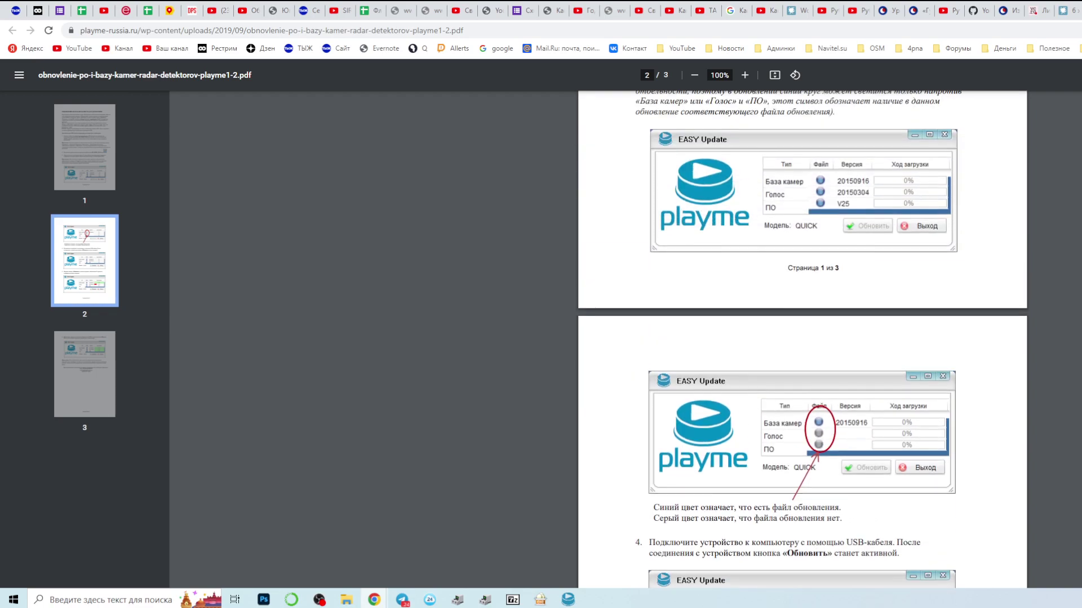
{"action": "scroll", "coordinate": [802, 338], "scroll_direction": "up", "scroll_amount": 1}
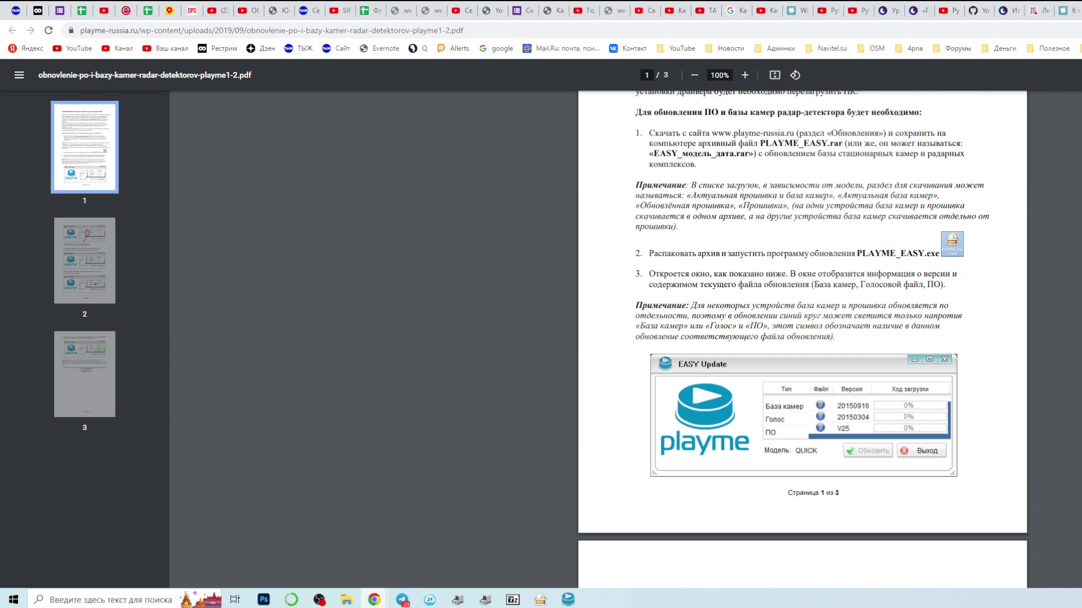
{"action": "scroll", "coordinate": [802, 338], "scroll_direction": "up", "scroll_amount": 3}
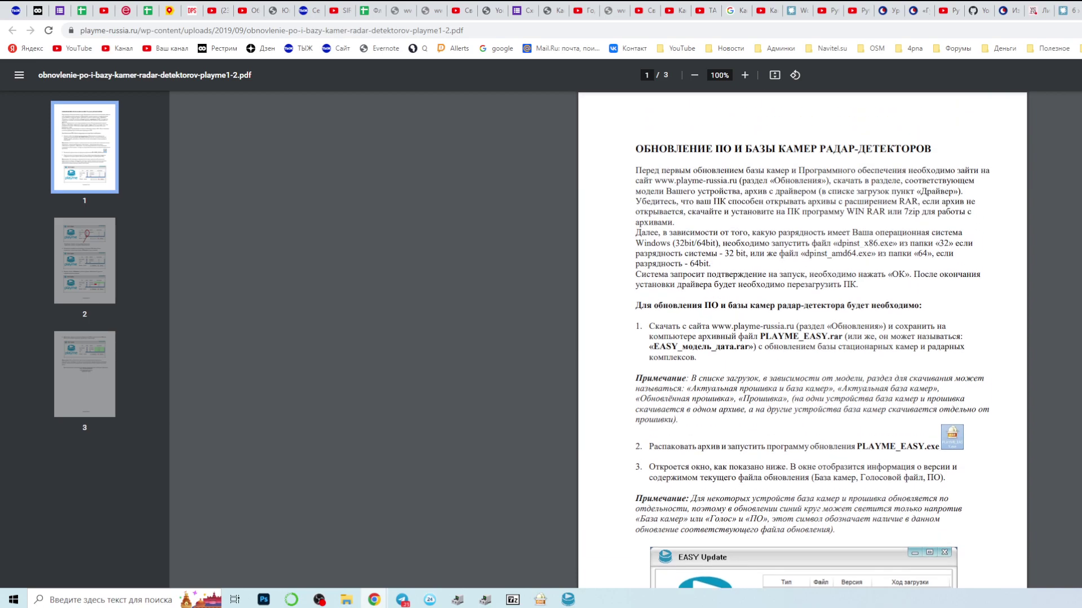
Check the download progress in EASY Update and reread step 6 and the closing note on the PDF's page 3
{"action": "left_click", "coordinate": [568, 600]}
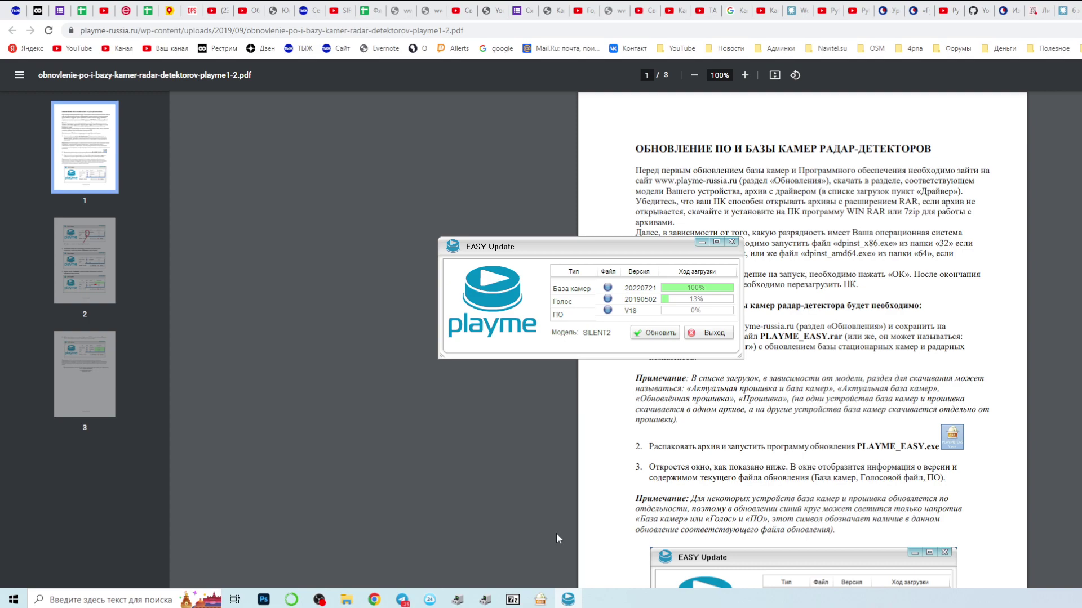
{"action": "left_click", "coordinate": [990, 338]}
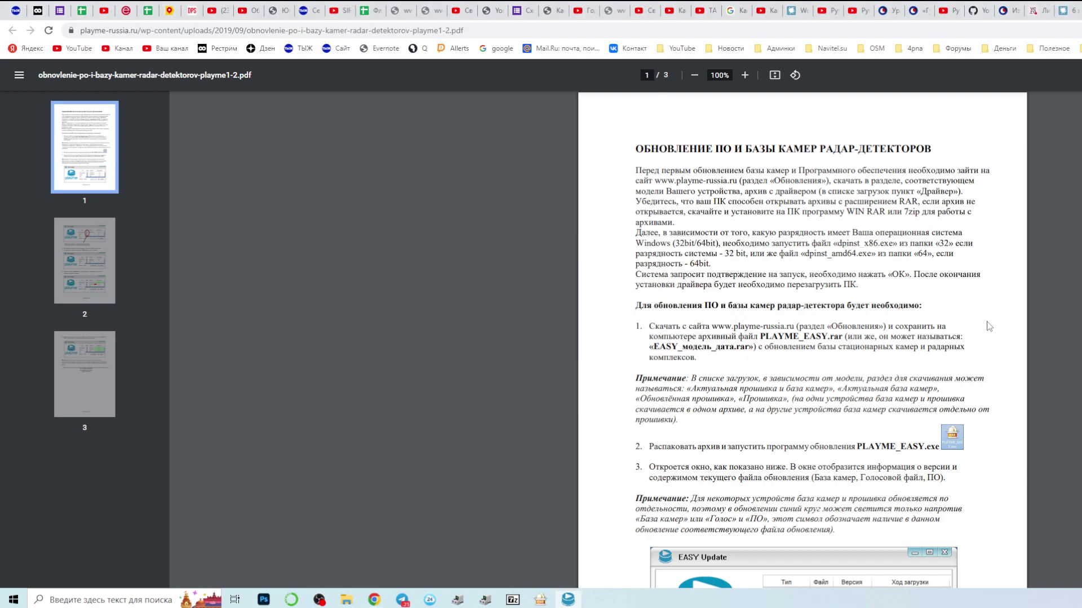
{"action": "scroll", "coordinate": [975, 351], "scroll_direction": "down", "scroll_amount": 3}
{"action": "scroll", "coordinate": [975, 351], "scroll_direction": "down", "scroll_amount": 8}
{"action": "scroll", "coordinate": [802, 338], "scroll_direction": "down", "scroll_amount": 14}
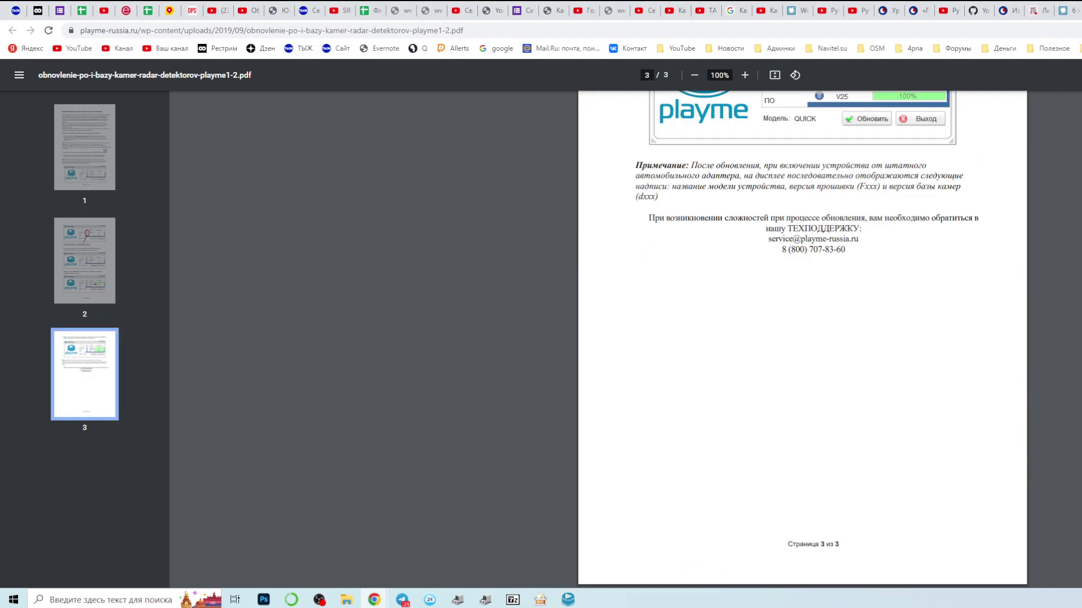
{"action": "scroll", "coordinate": [803, 338], "scroll_direction": "up", "scroll_amount": 4}
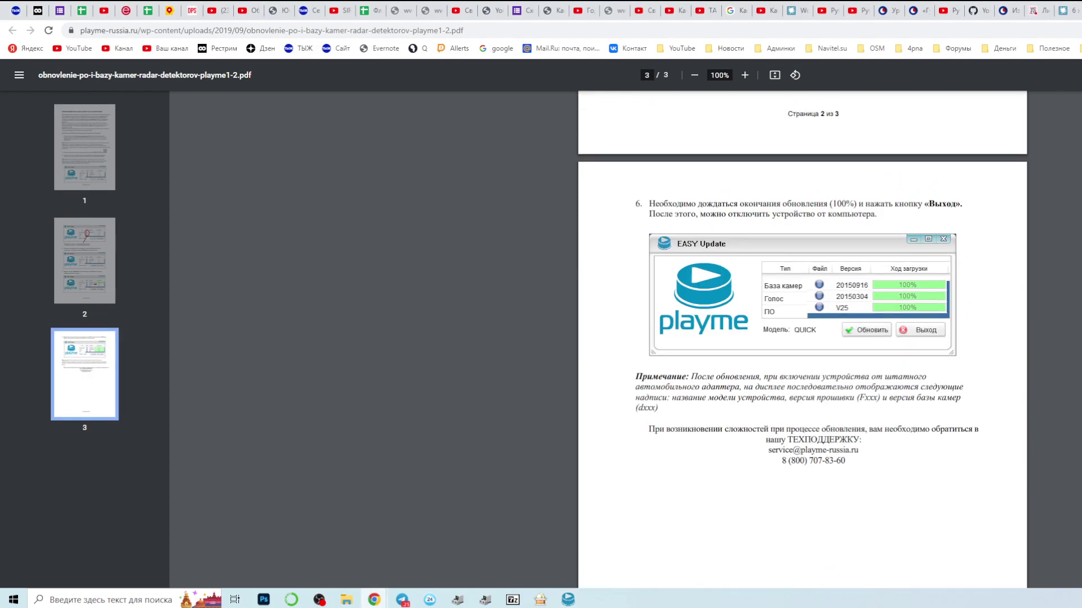